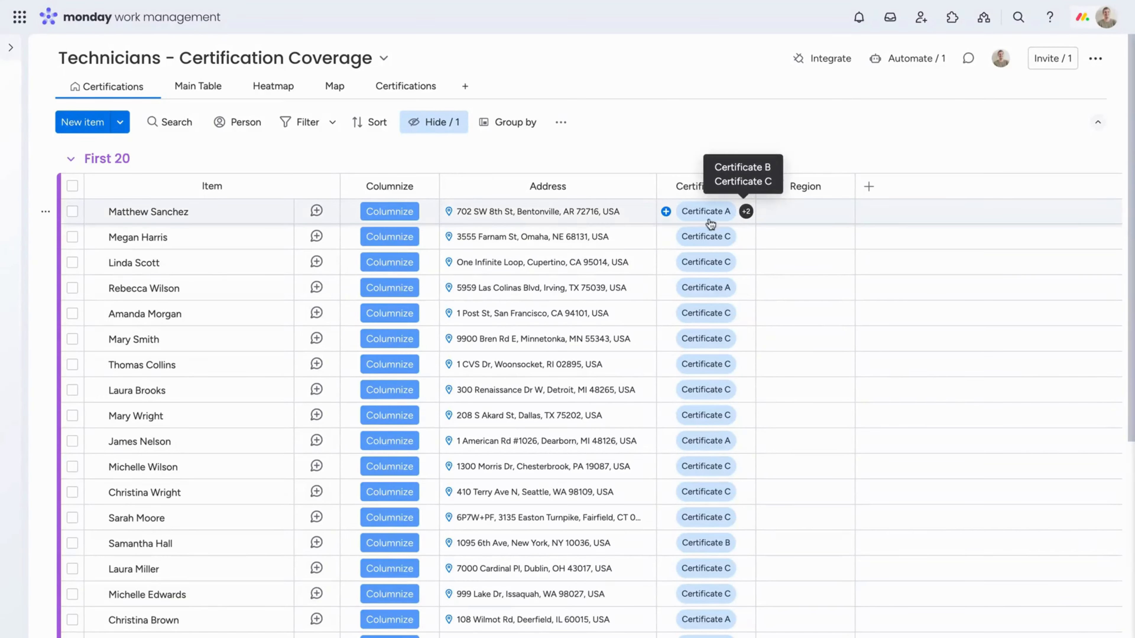
Check the first technician's certification labels and add another certificate to the second technician in the First 20 group
left_click(666, 213)
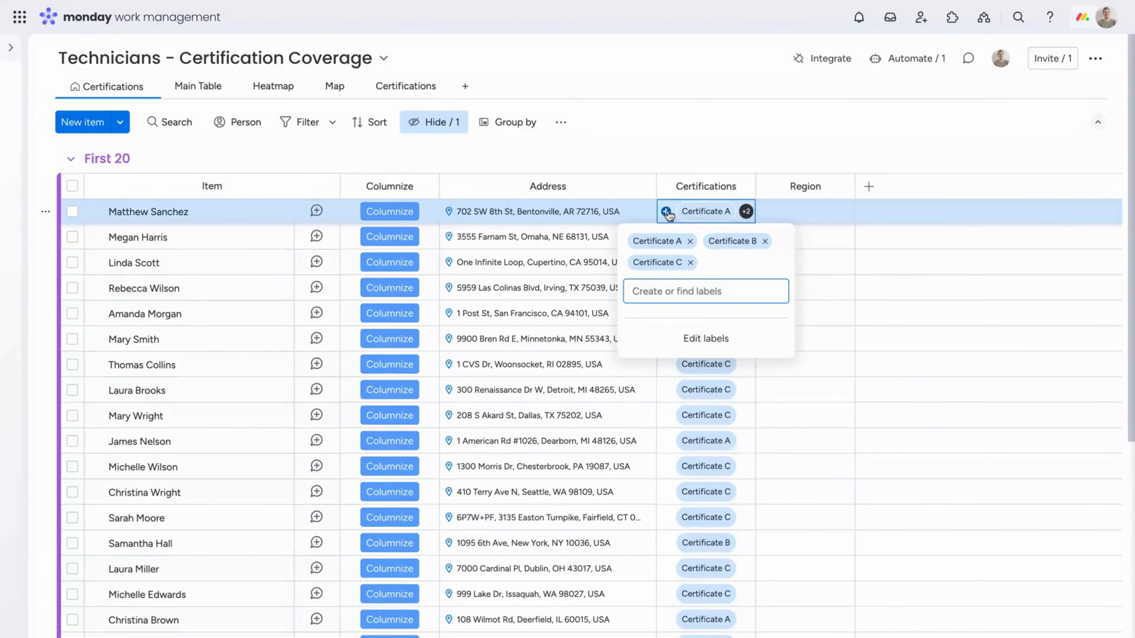
left_click(658, 161)
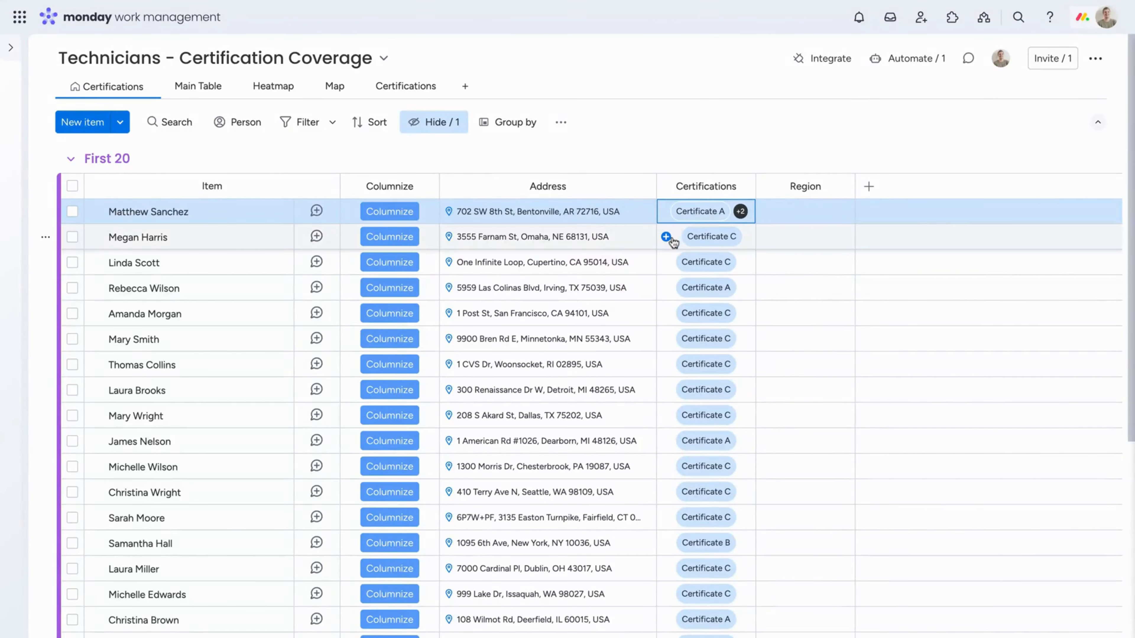
left_click(666, 236)
left_click(670, 365)
left_click(747, 132)
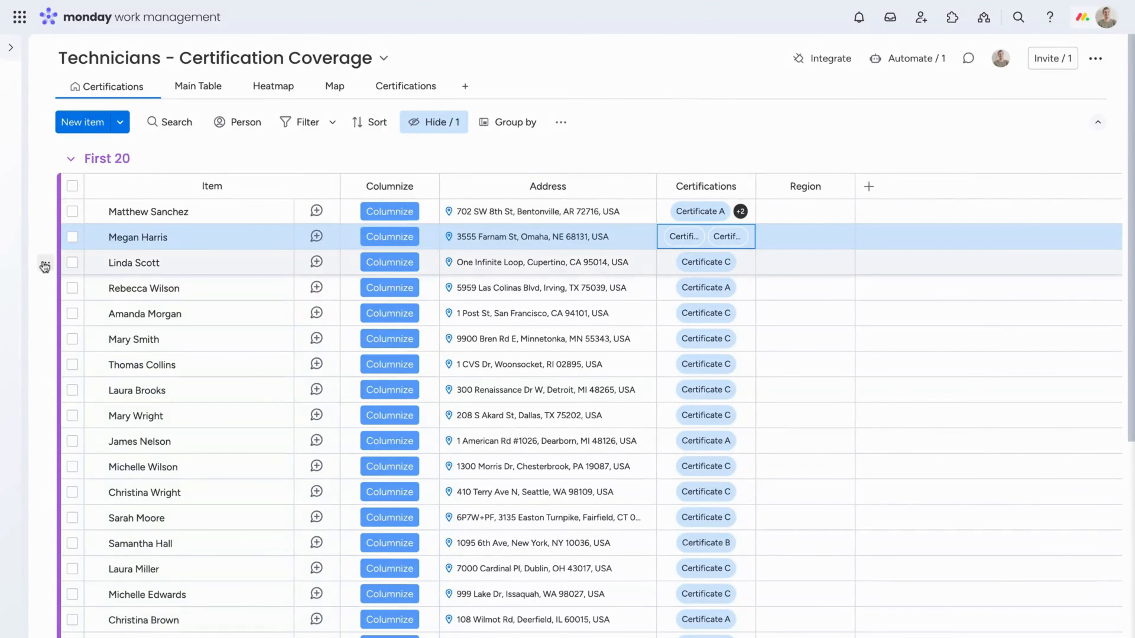
Expand the Rest group to examine its technicians' certifications and regions, and collapse it again
scroll(45, 267, "down", 6)
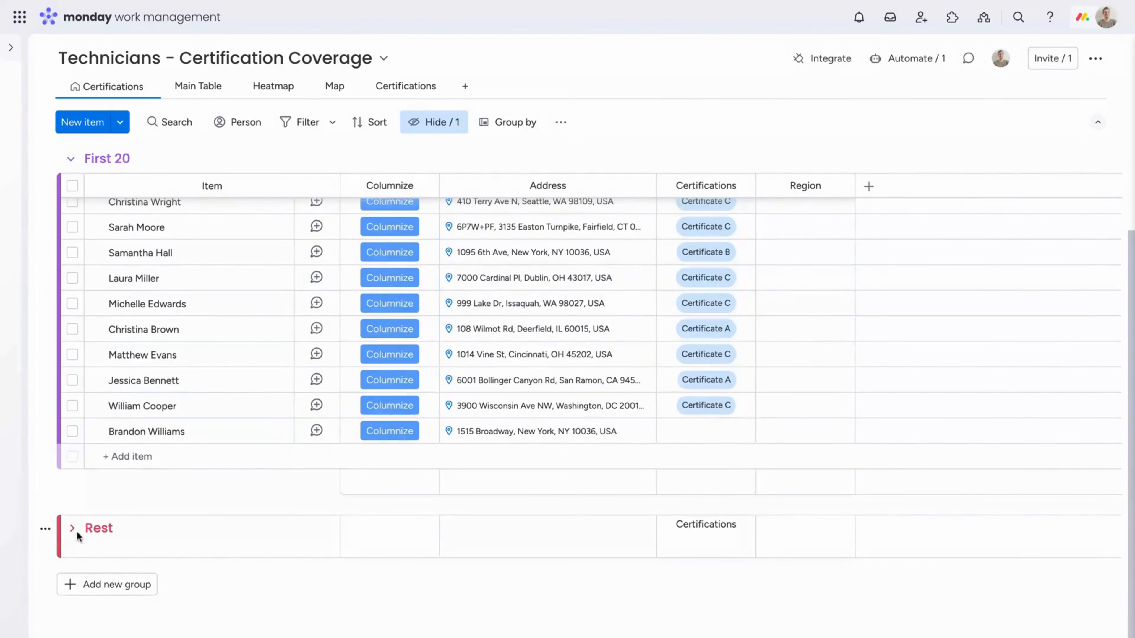
scroll(85, 420, "up", 6)
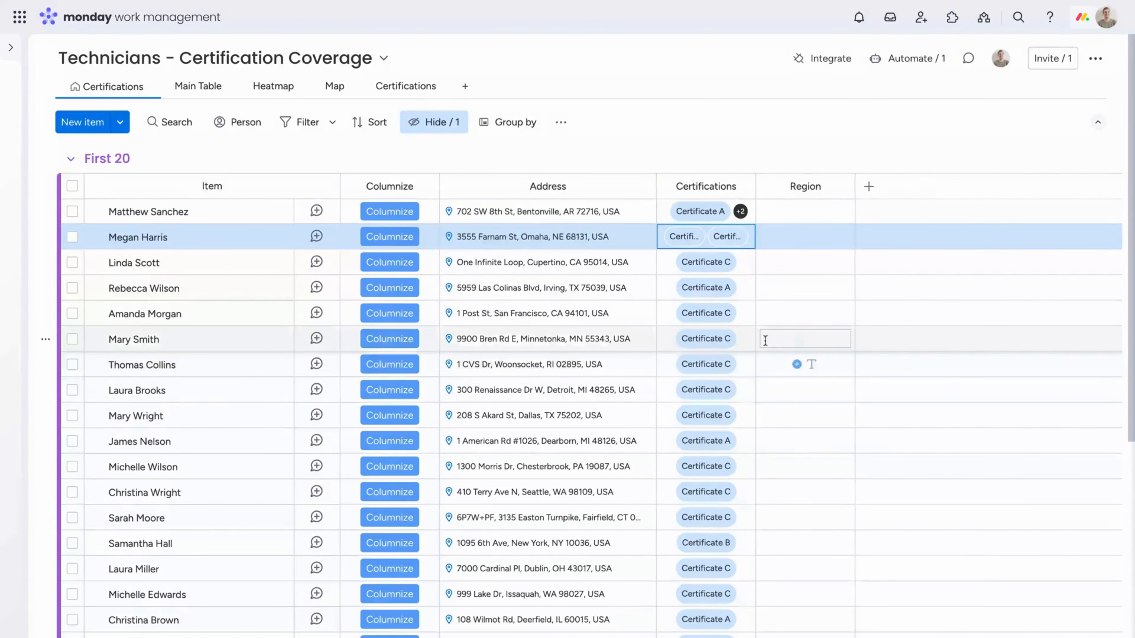
scroll(810, 451, "down", 6)
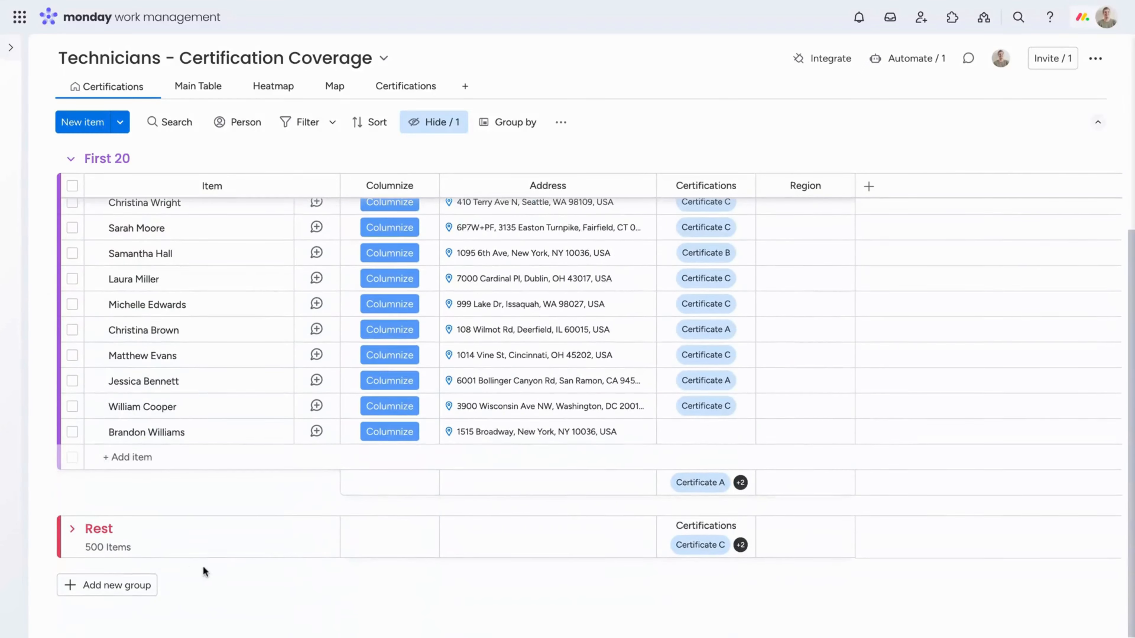
left_click(71, 529)
scroll(75, 513, "down", 4)
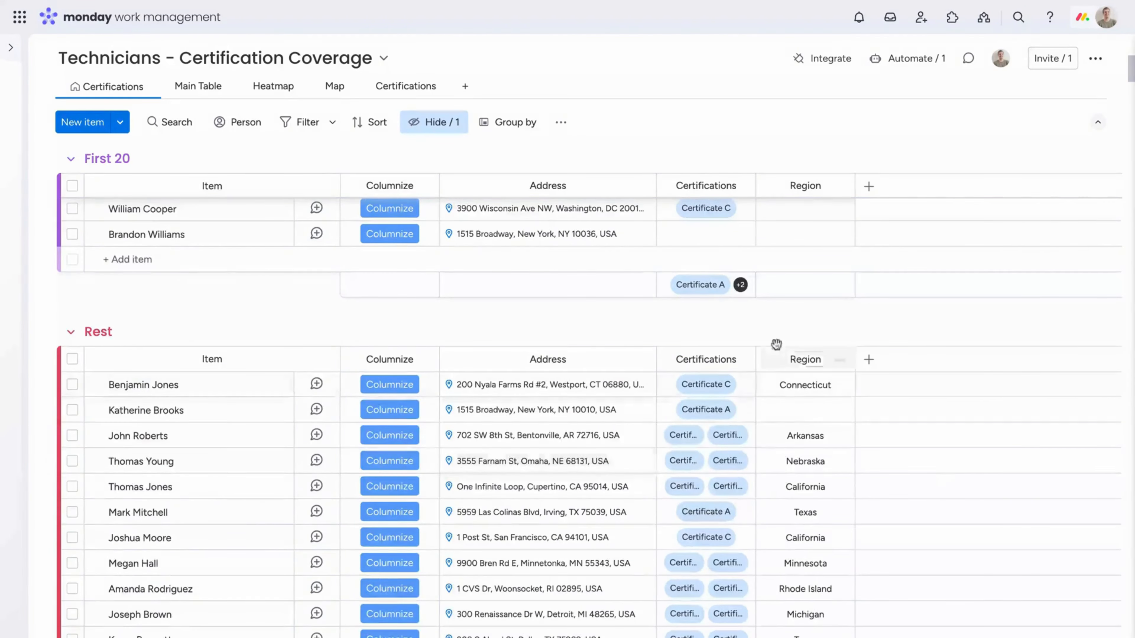
scroll(82, 475, "up", 3)
left_click(71, 471)
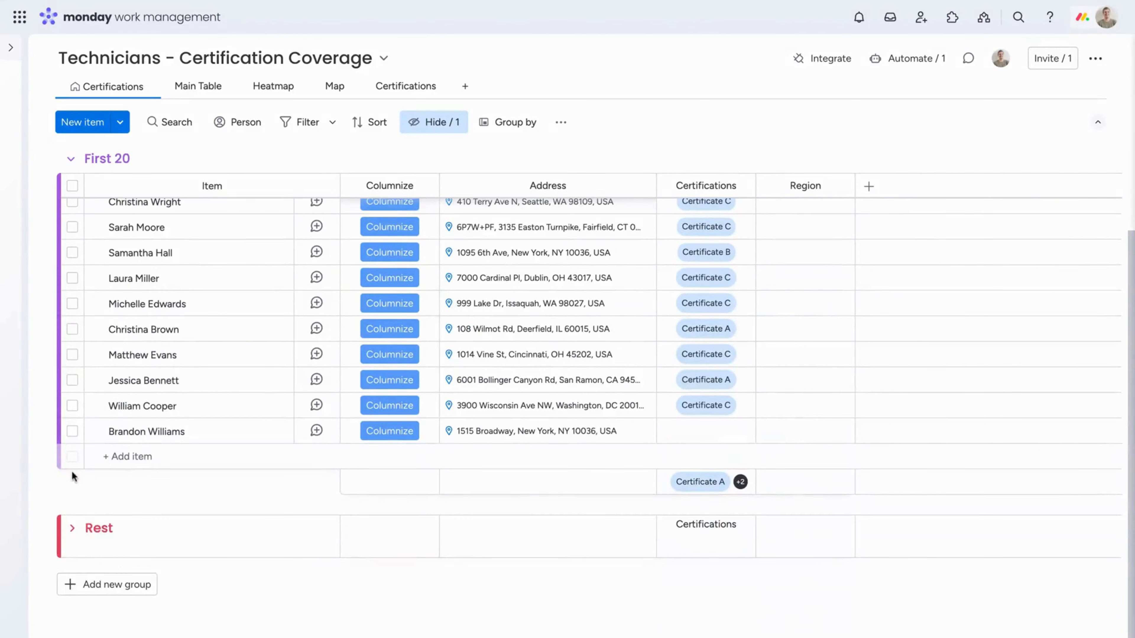
scroll(262, 455, "up", 6)
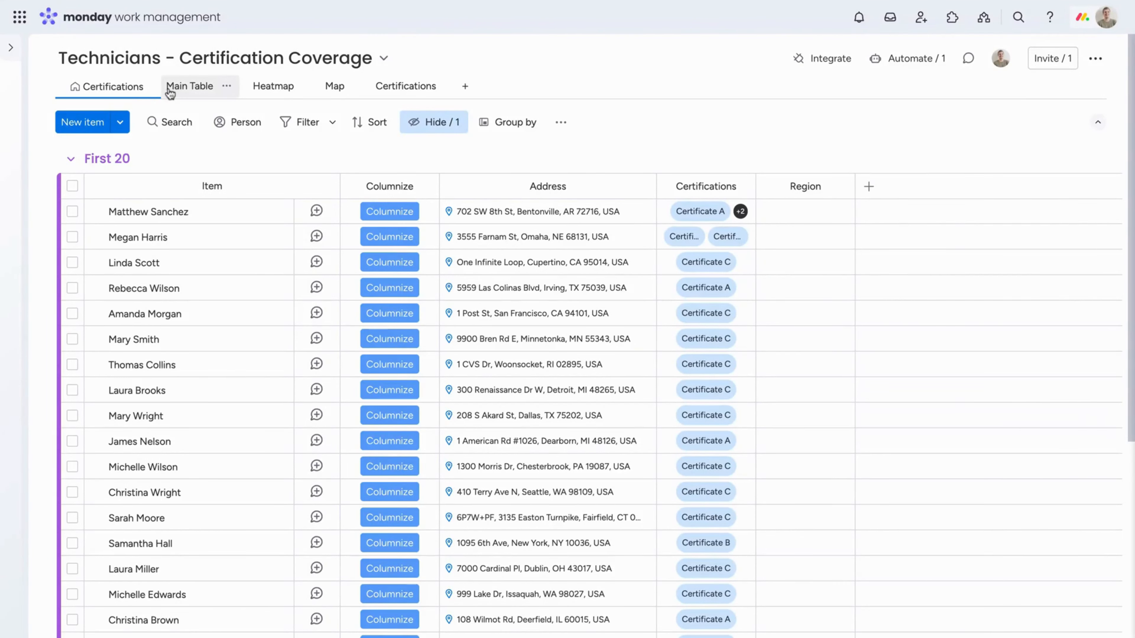
In the Main Table view, set new items on the board to pre-fill the Numbers column with 1 and save
left_click(177, 90)
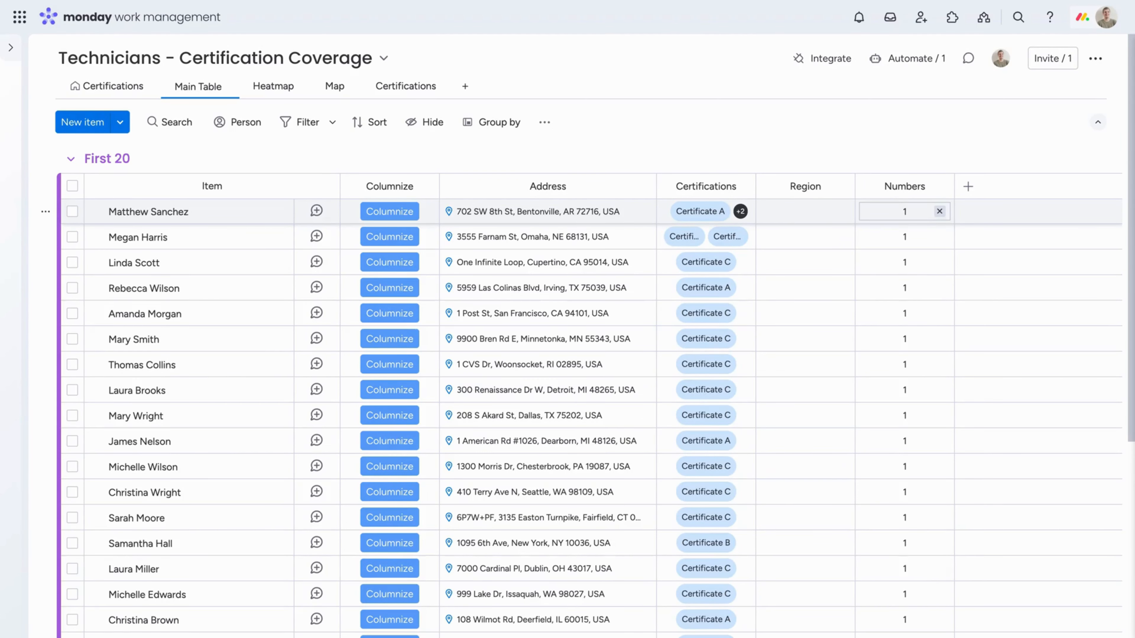
left_click(629, 142)
left_click(544, 122)
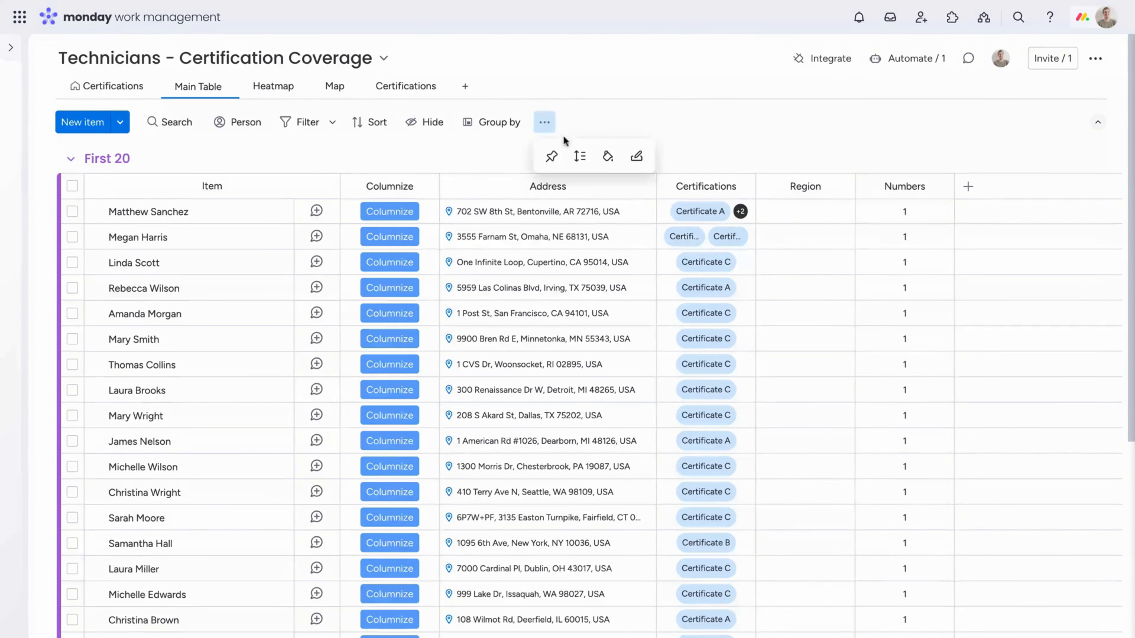
left_click(646, 162)
left_click(567, 416)
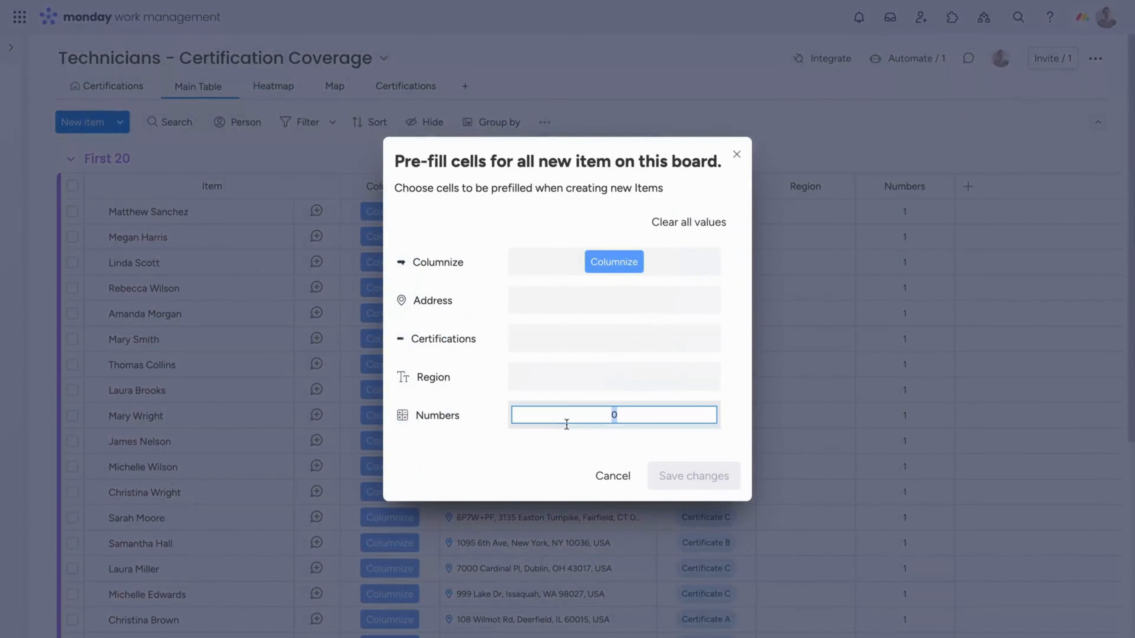
type("1")
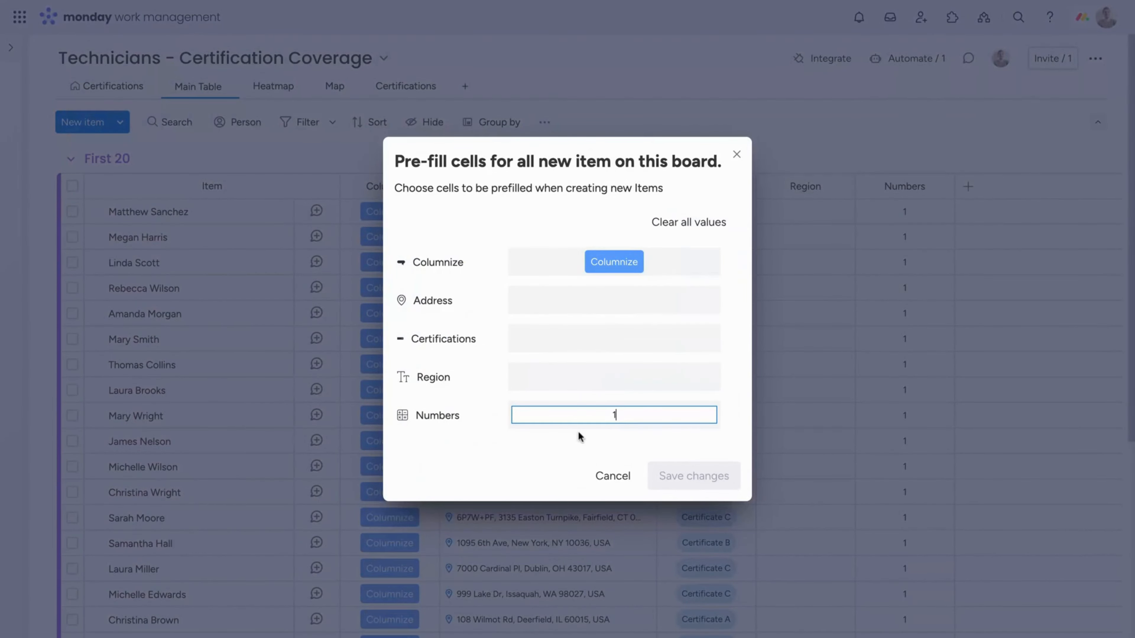
left_click(535, 458)
left_click(717, 481)
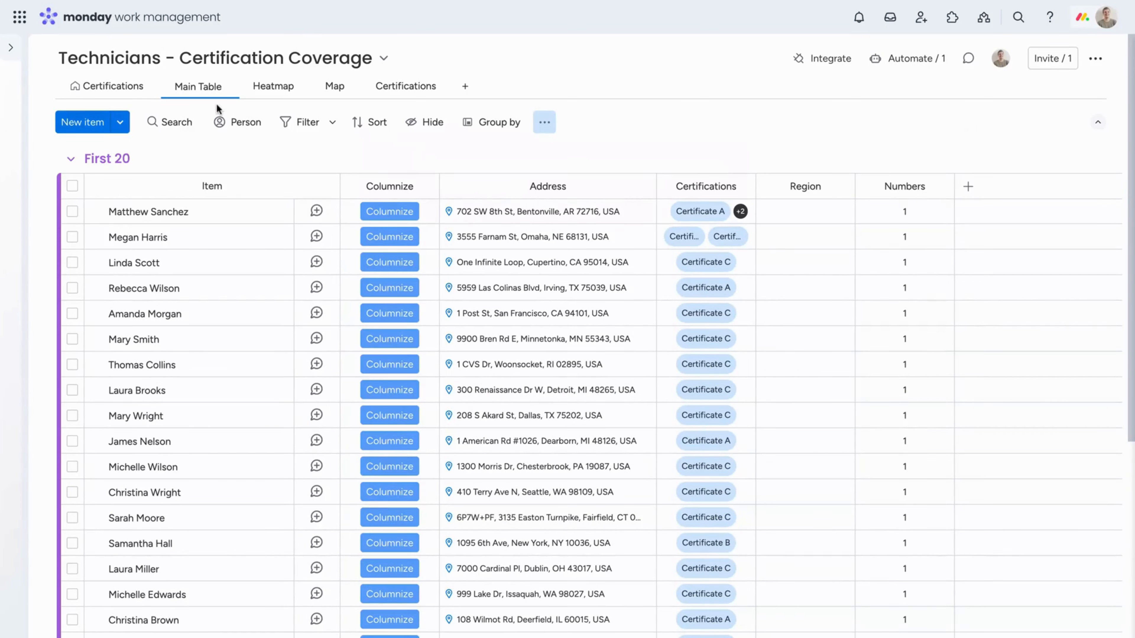
Configure the Certification Heatmap widget with Numbers as the heatmap value column and Address as the location column
left_click(284, 92)
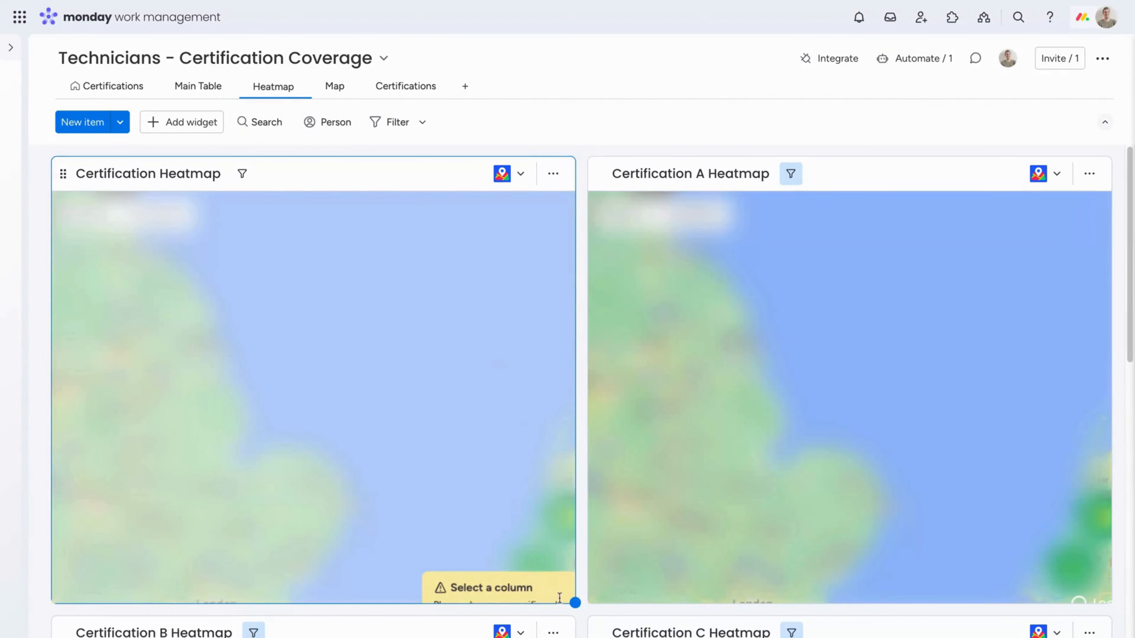
left_click(553, 174)
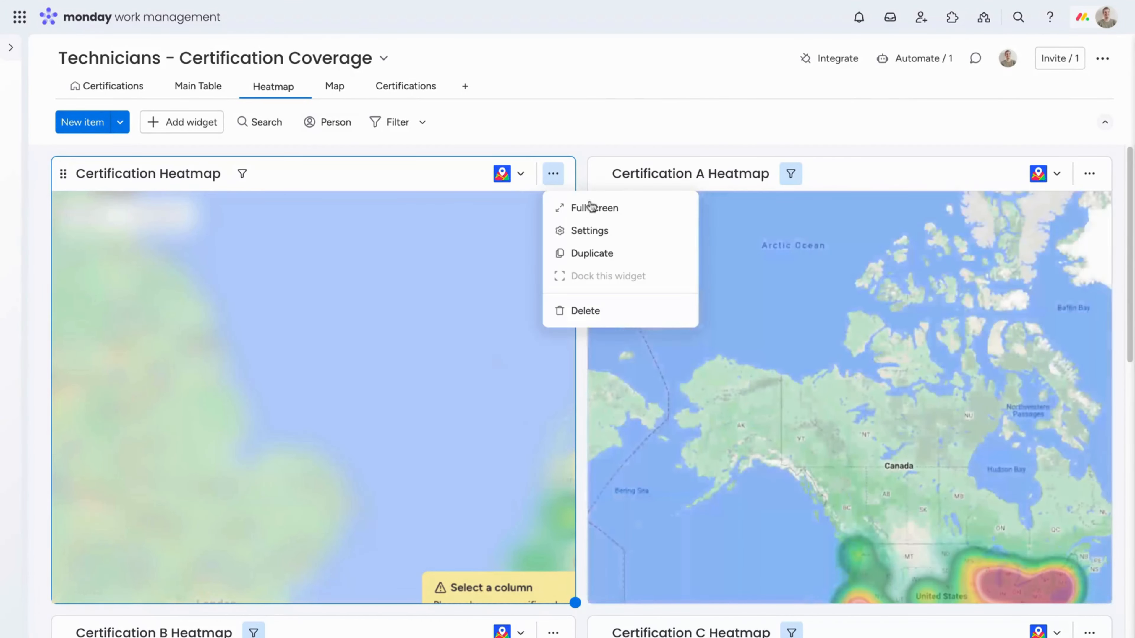
left_click(601, 232)
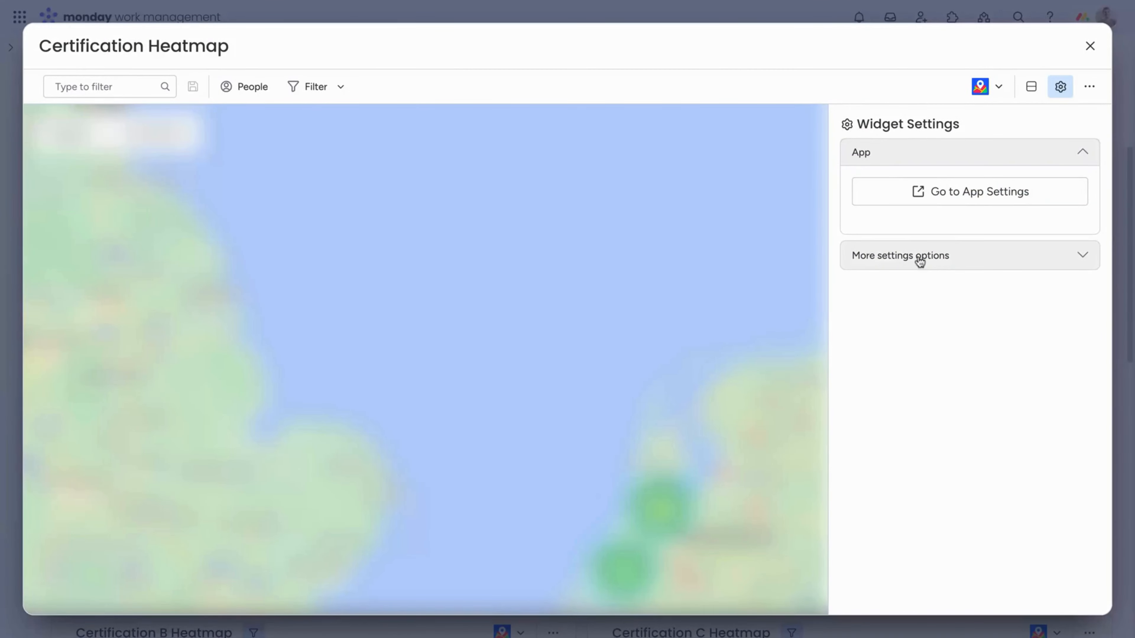
left_click(919, 256)
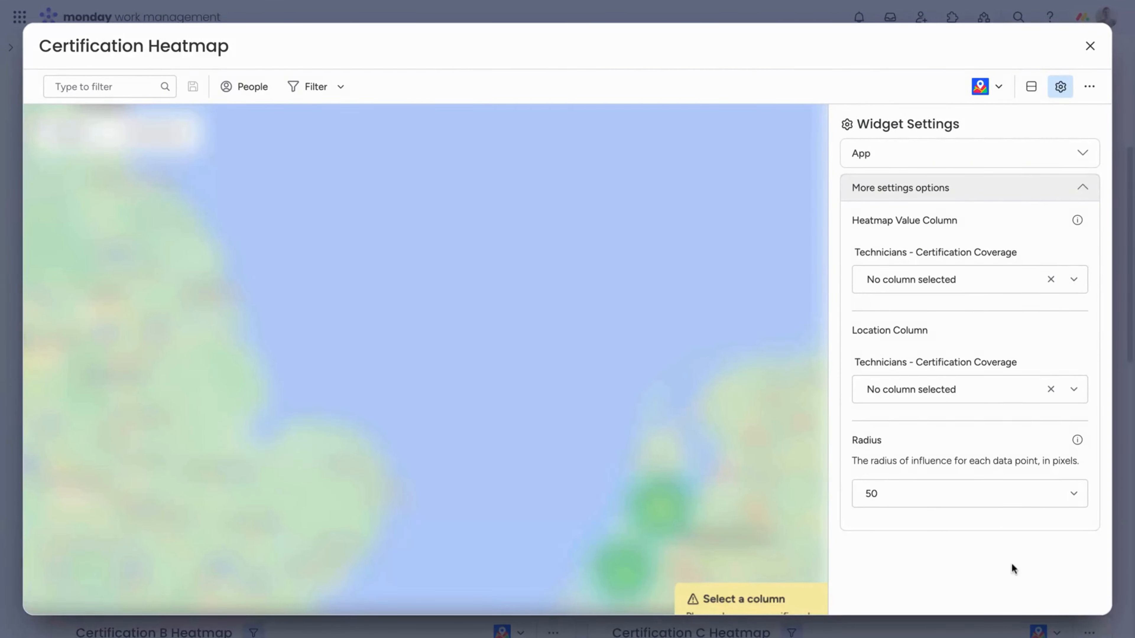
left_click(991, 288)
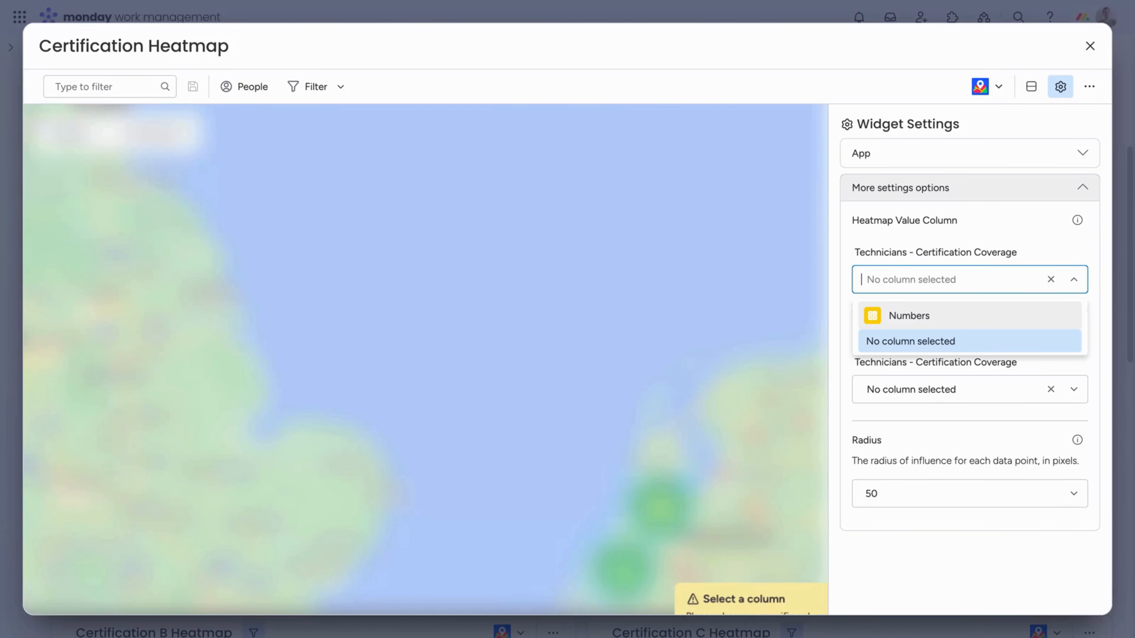
left_click(896, 313)
left_click(881, 400)
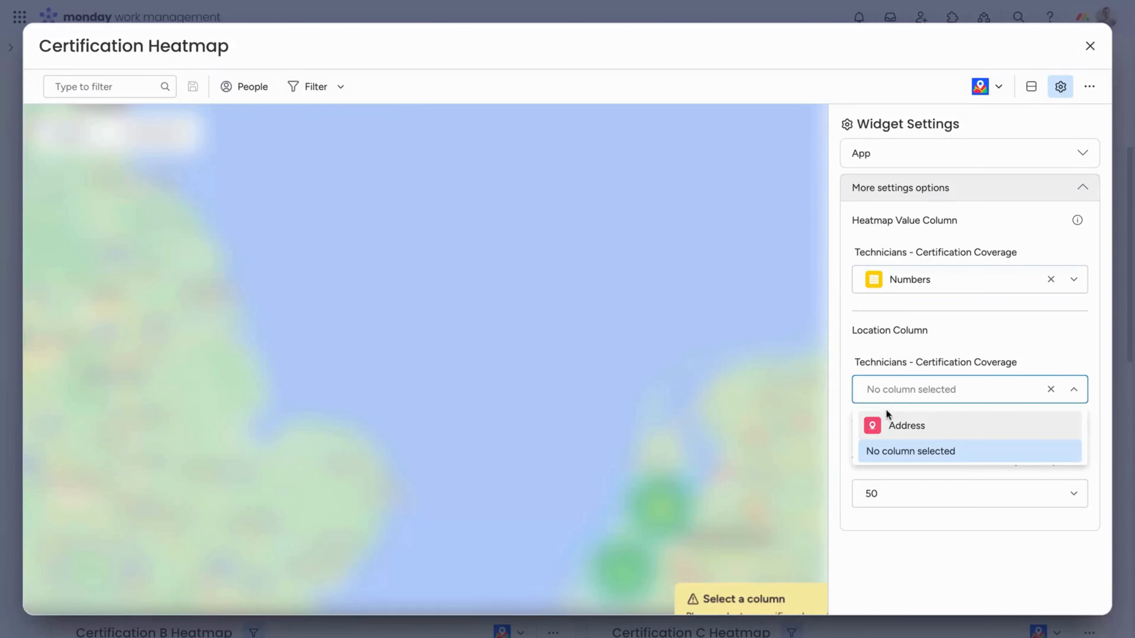
left_click(906, 427)
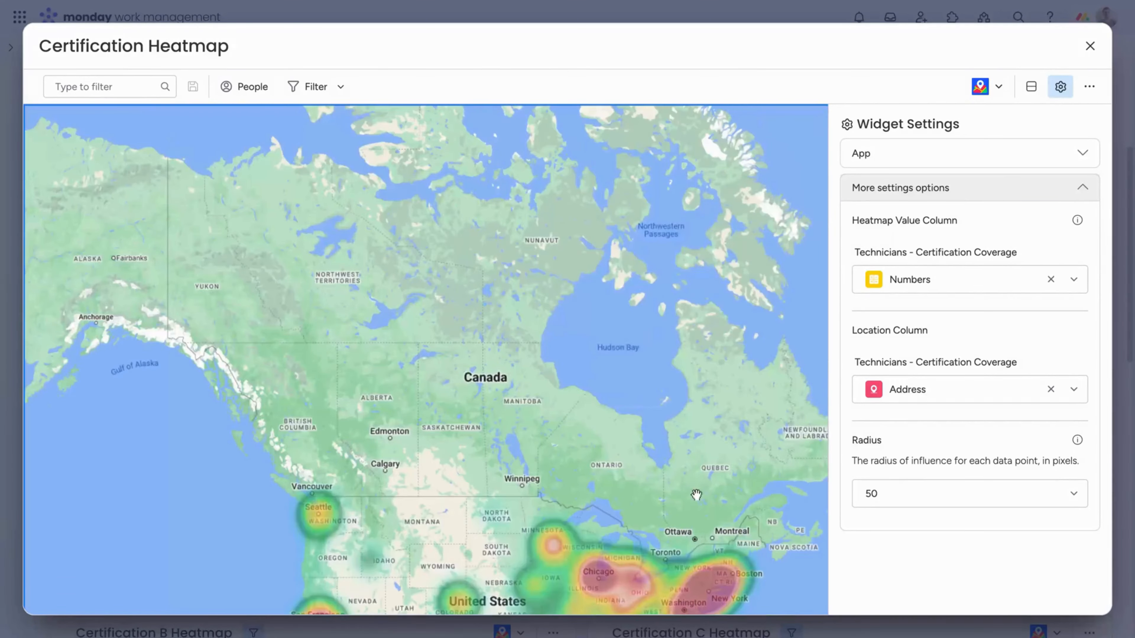
left_click_drag(696, 495, 613, 231)
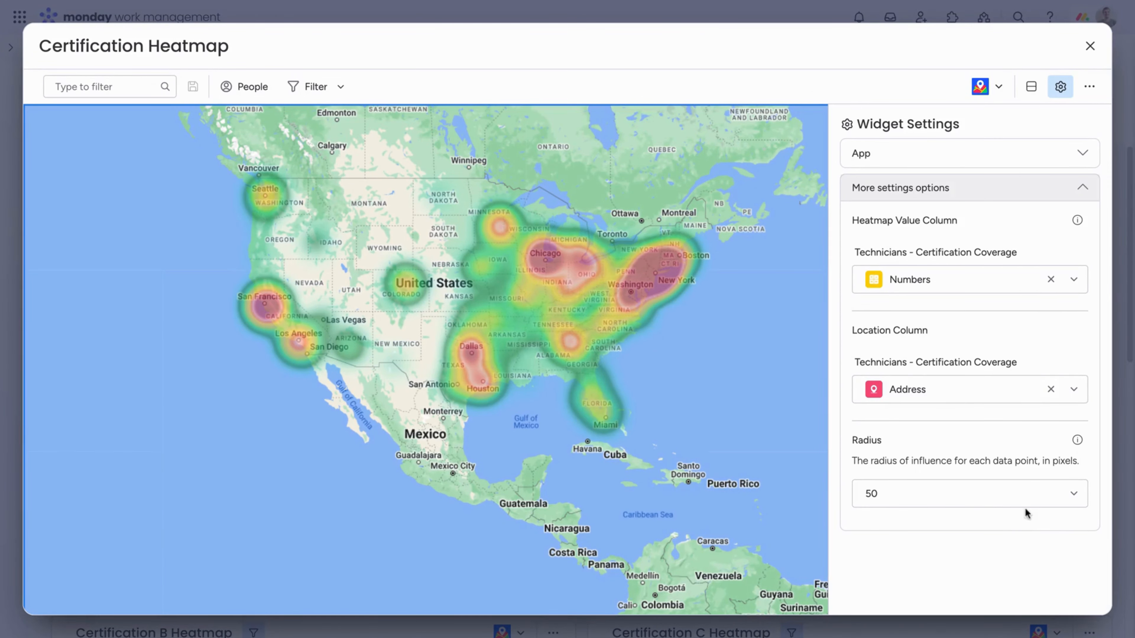
left_click(1090, 47)
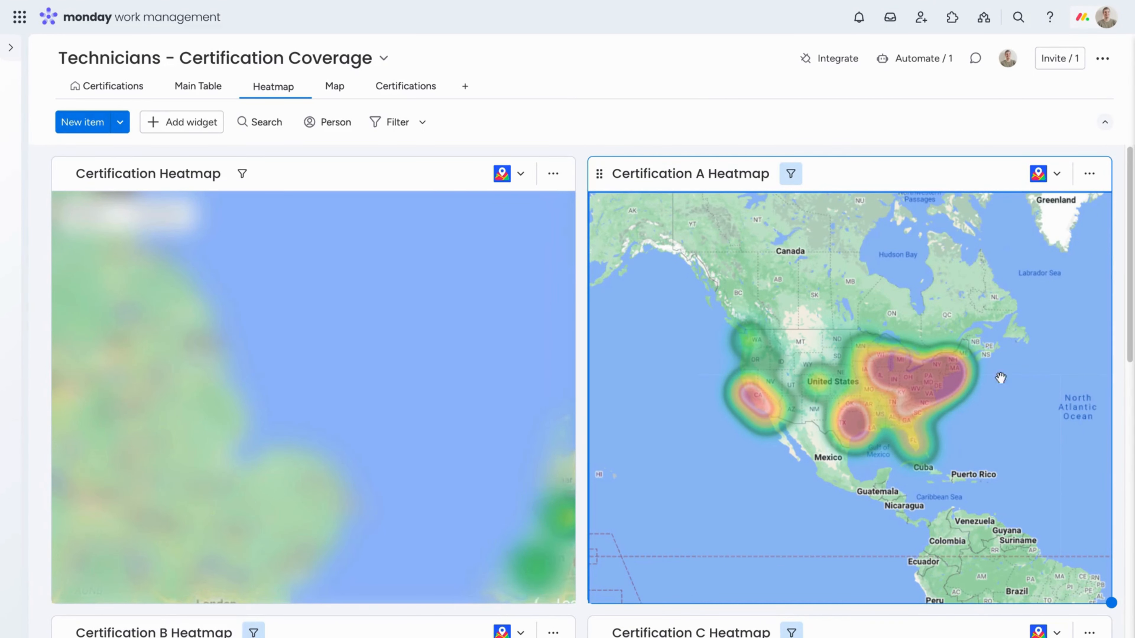
Examine the United States coverage on the overall, Certification A, Certification B and Certification C heatmaps
left_click_drag(1127, 259, 1125, 489)
left_click_drag(504, 456, 491, 258)
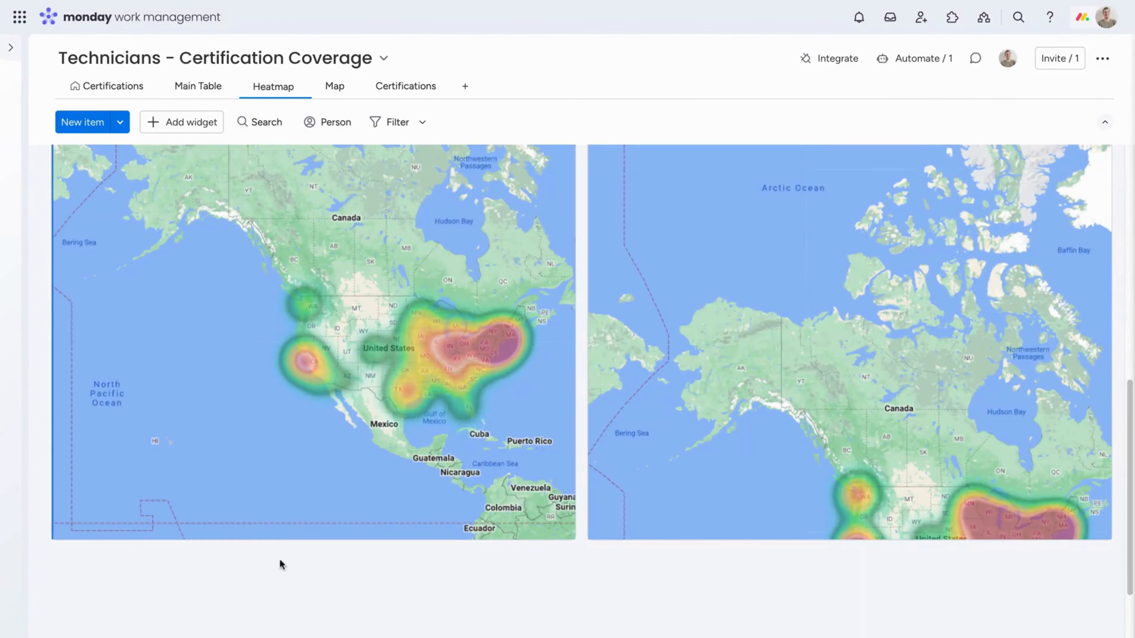
left_click_drag(1011, 474, 966, 271)
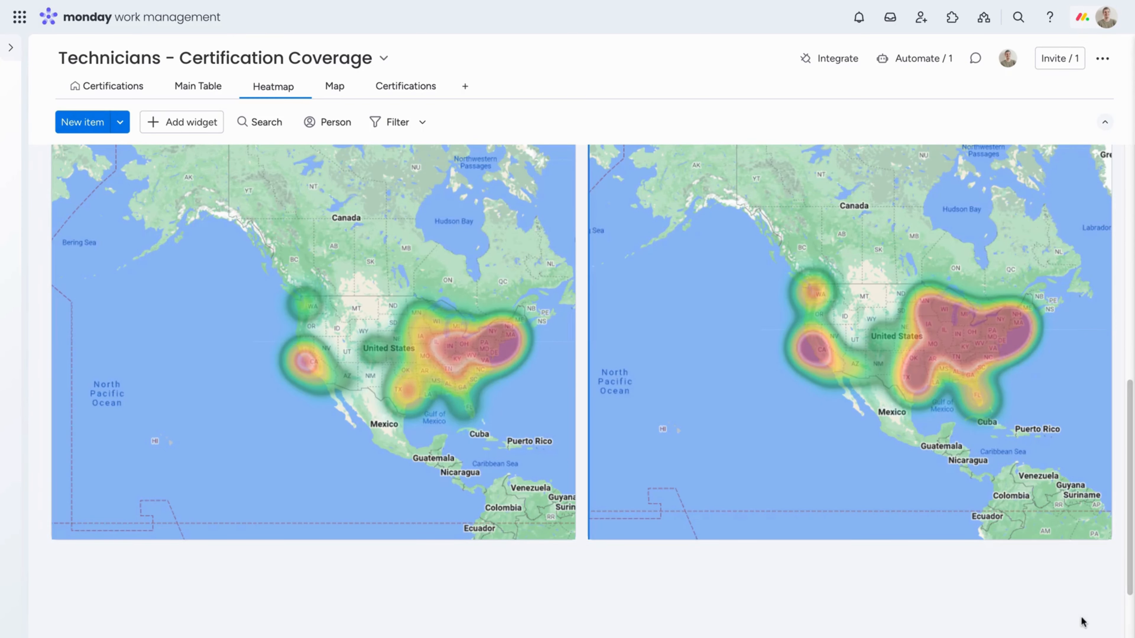
scroll(326, 514, "up", 3)
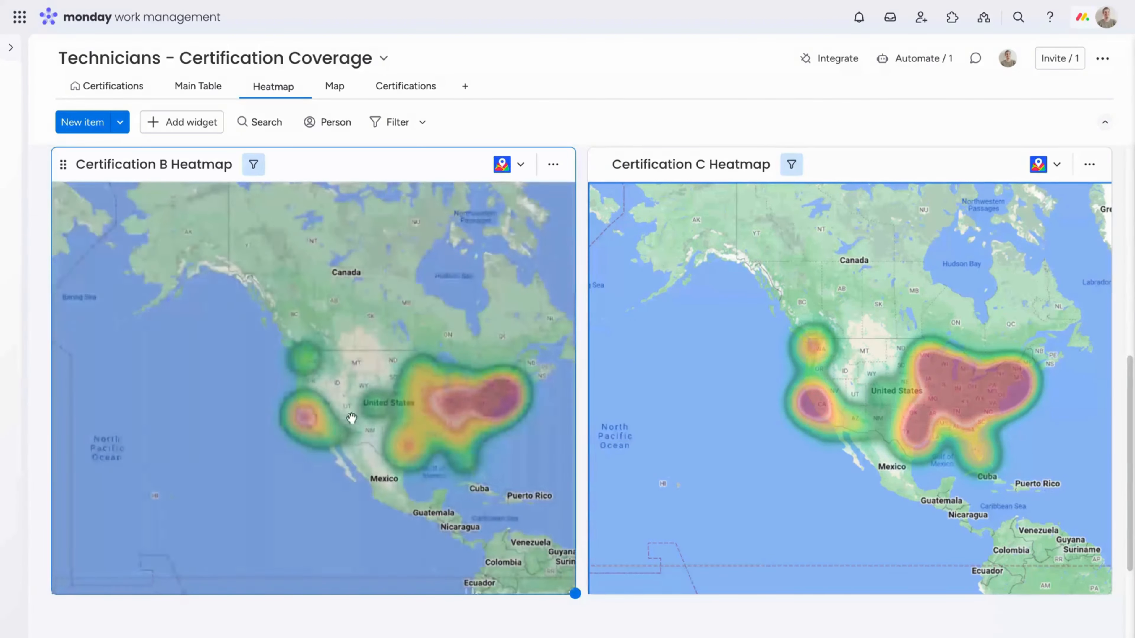
scroll(1117, 357, "up", 7)
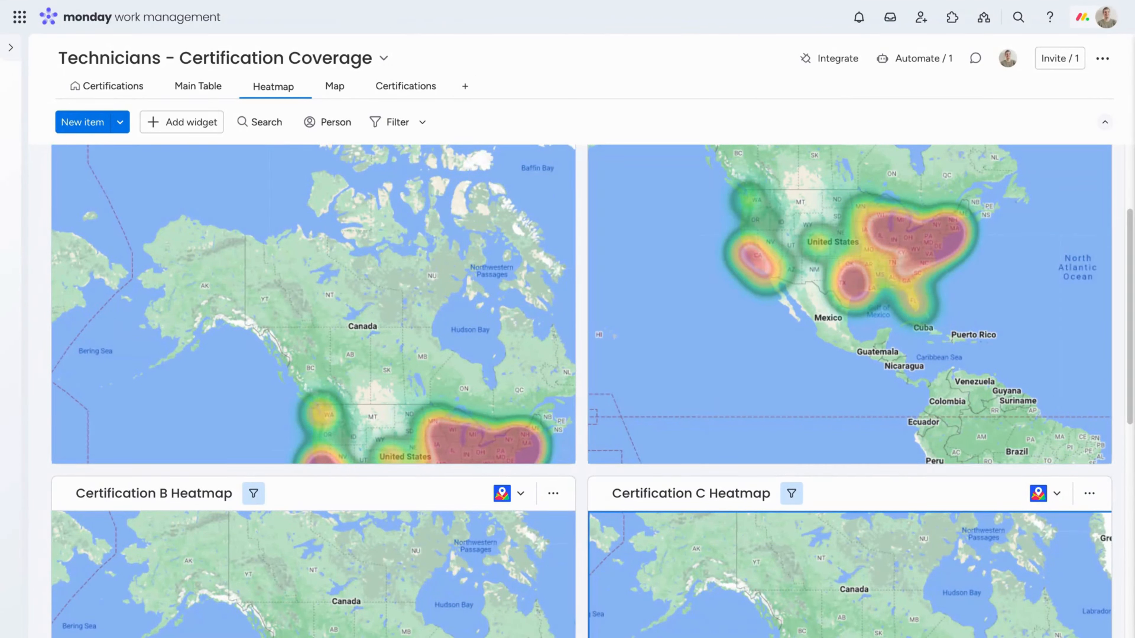
left_click_drag(404, 354, 337, 205)
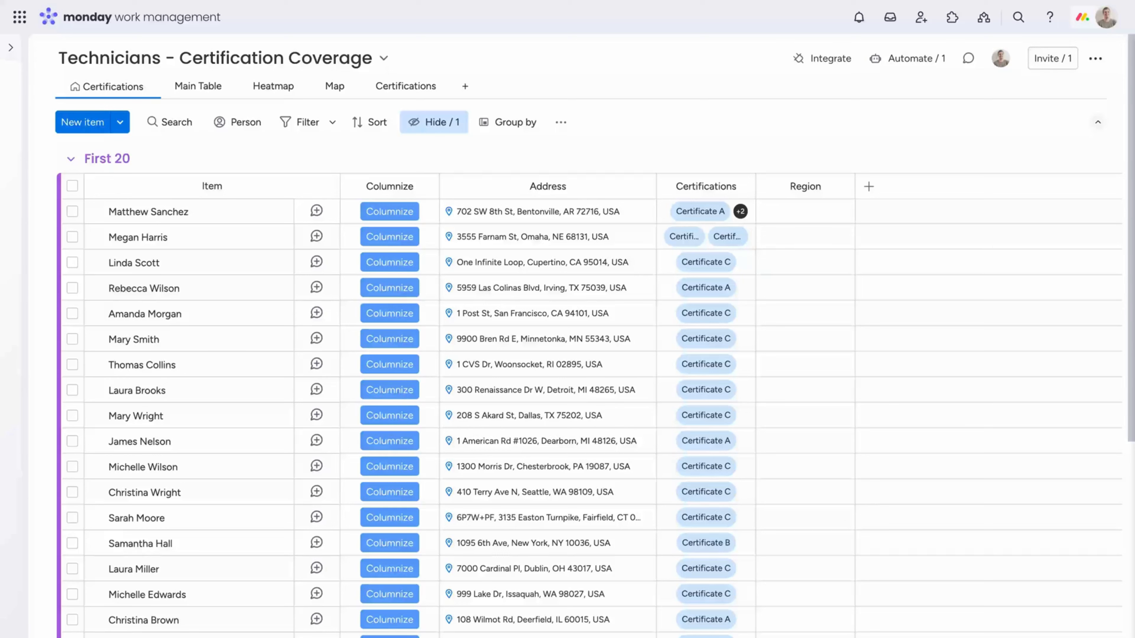
Open the board's Columnize automation and examine which address parts it can retrieve in place of State (Full name)
left_click(561, 122)
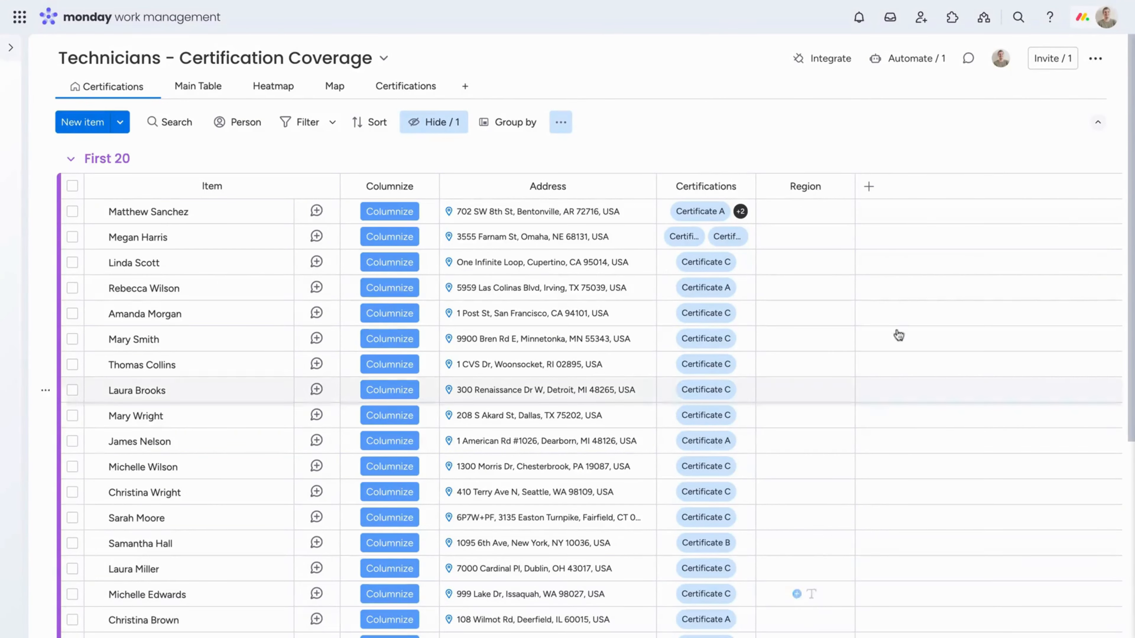
left_click(934, 65)
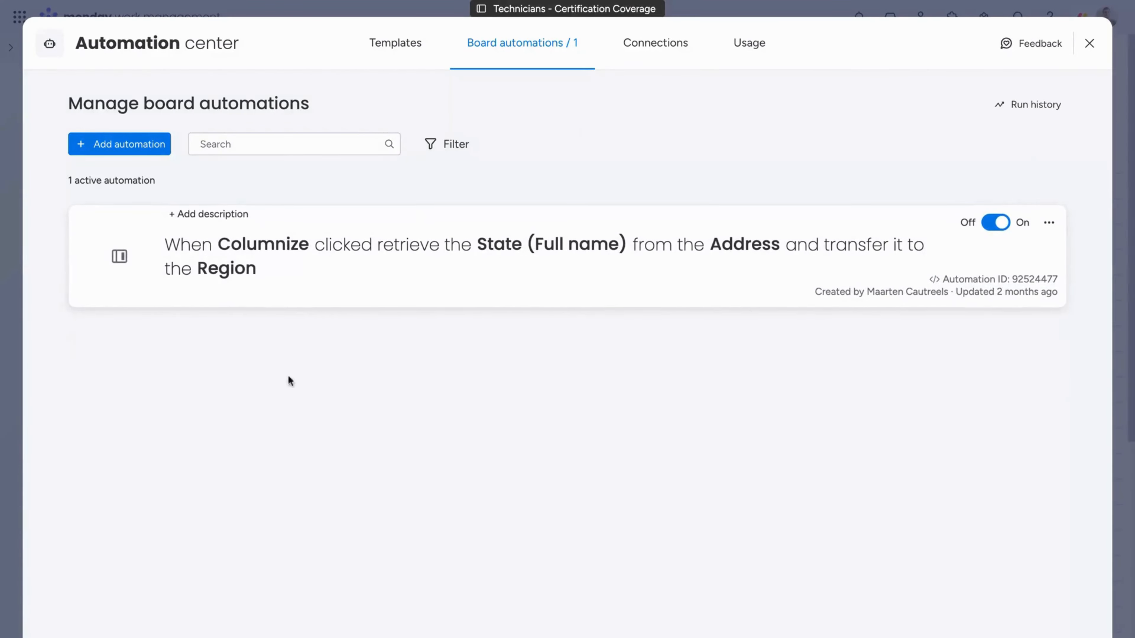
left_click(467, 252)
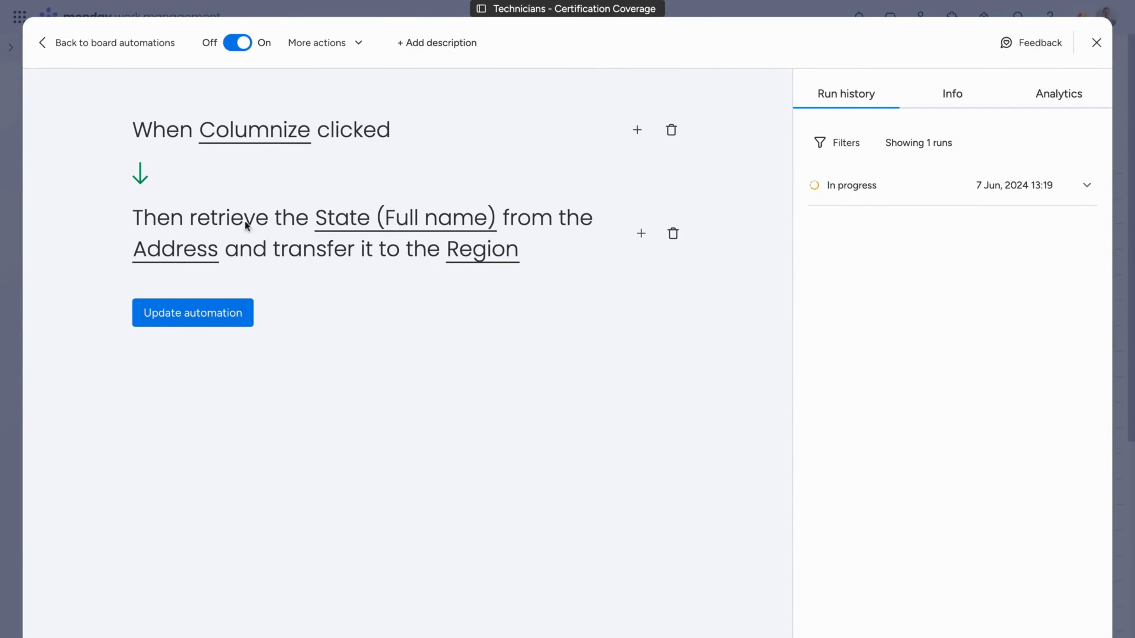
left_click(398, 222)
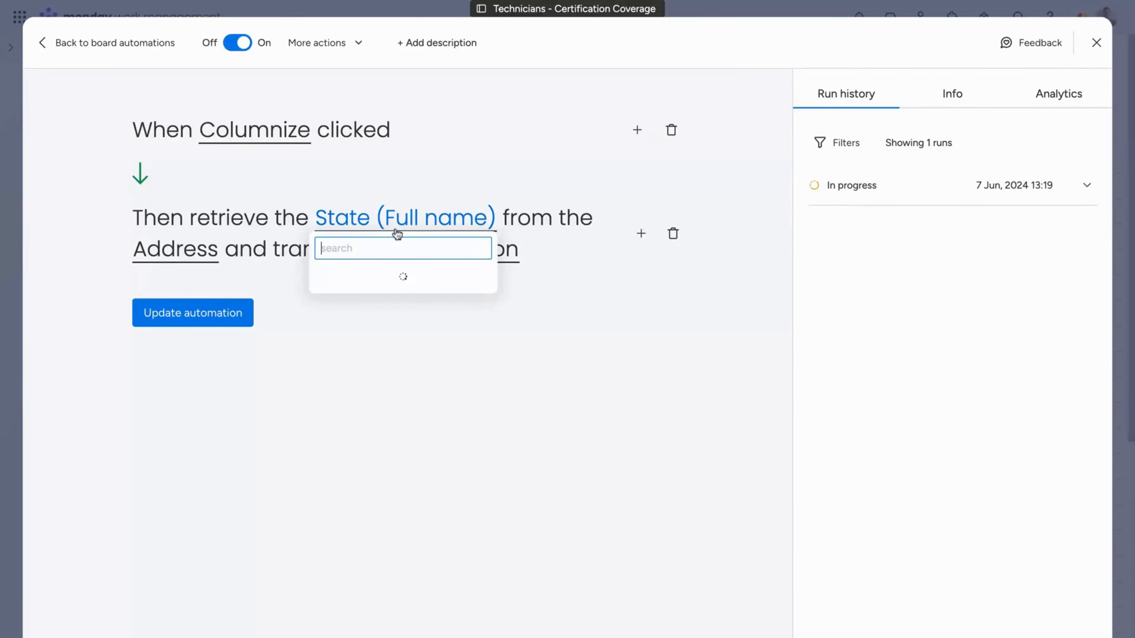
scroll(393, 286, "down", 1)
scroll(396, 299, "down", 5)
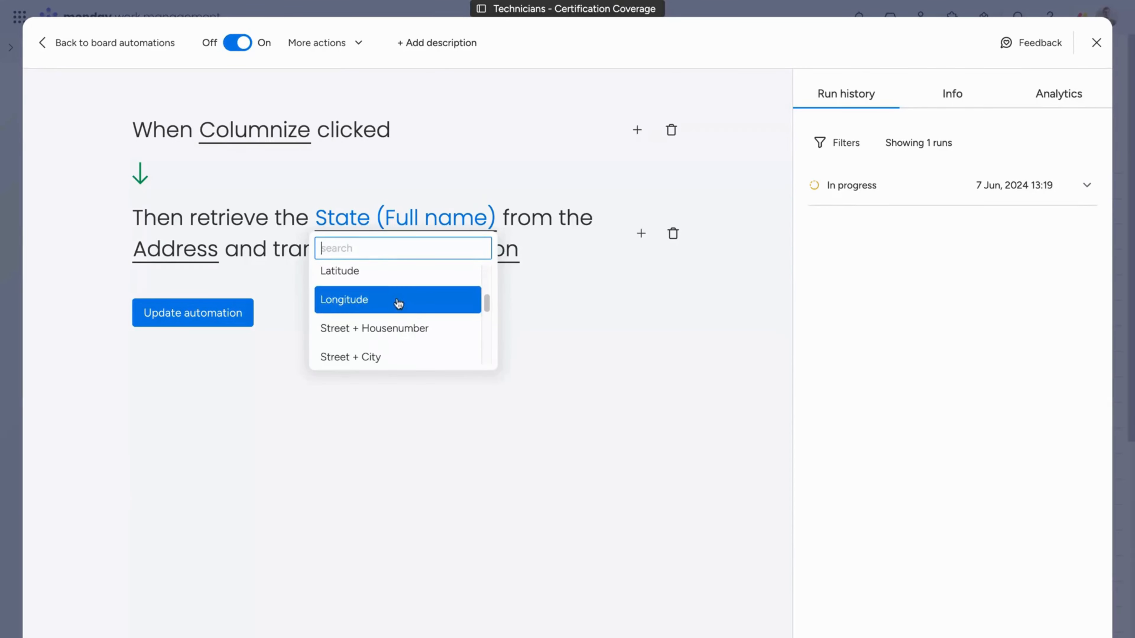
left_click(56, 451)
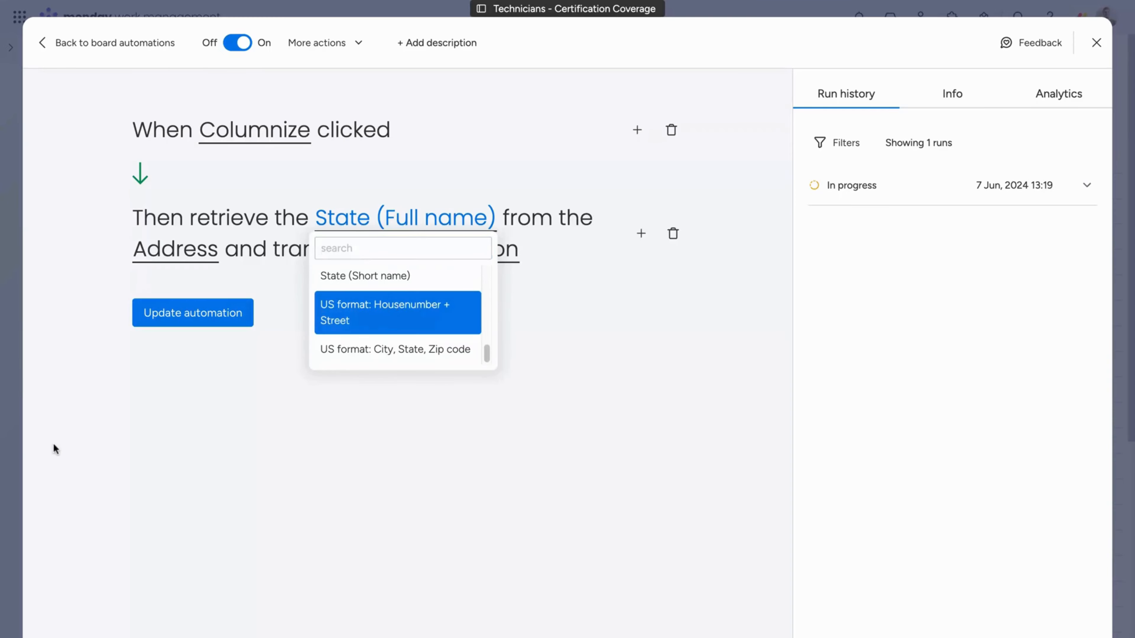
Review the automation's Address source and Region target columns, update the automation and return to the board
left_click(211, 253)
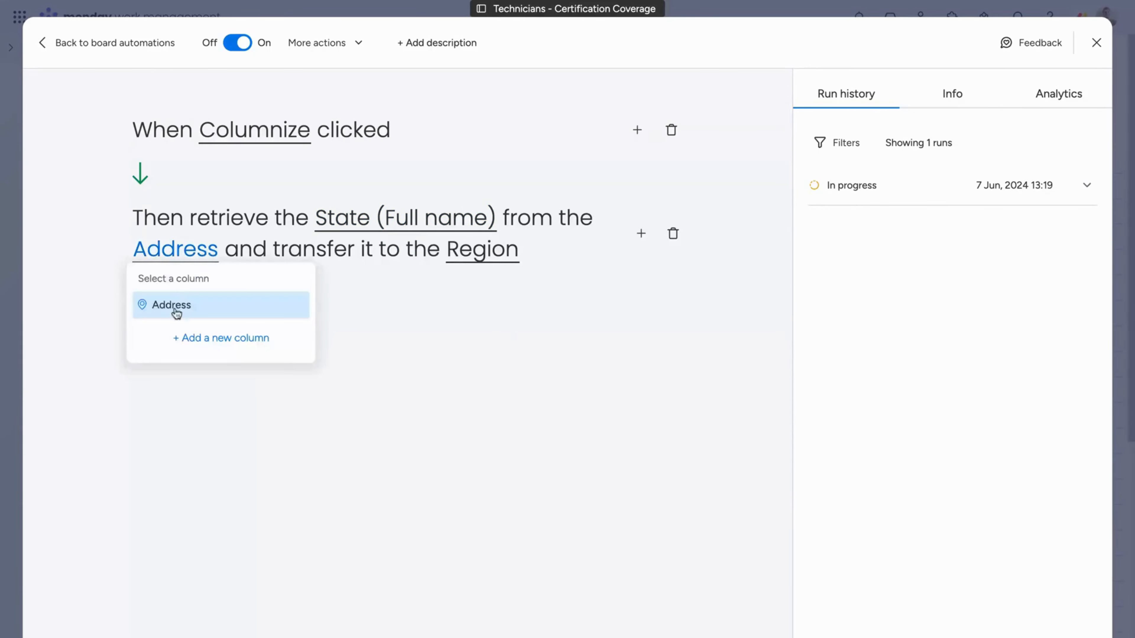
left_click(377, 351)
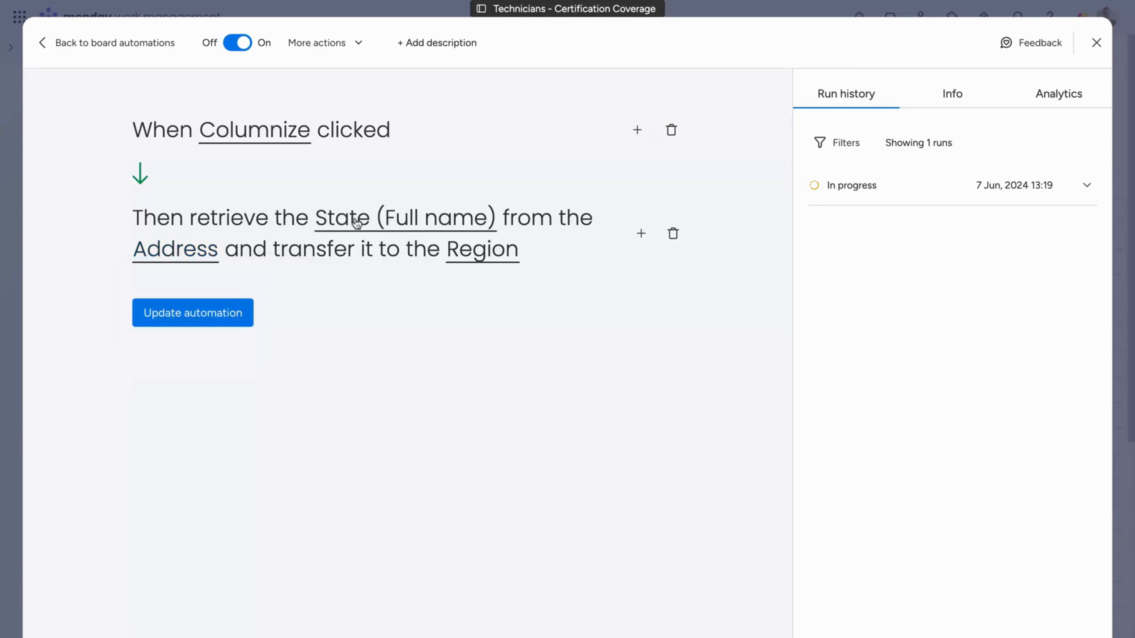
left_click(474, 259)
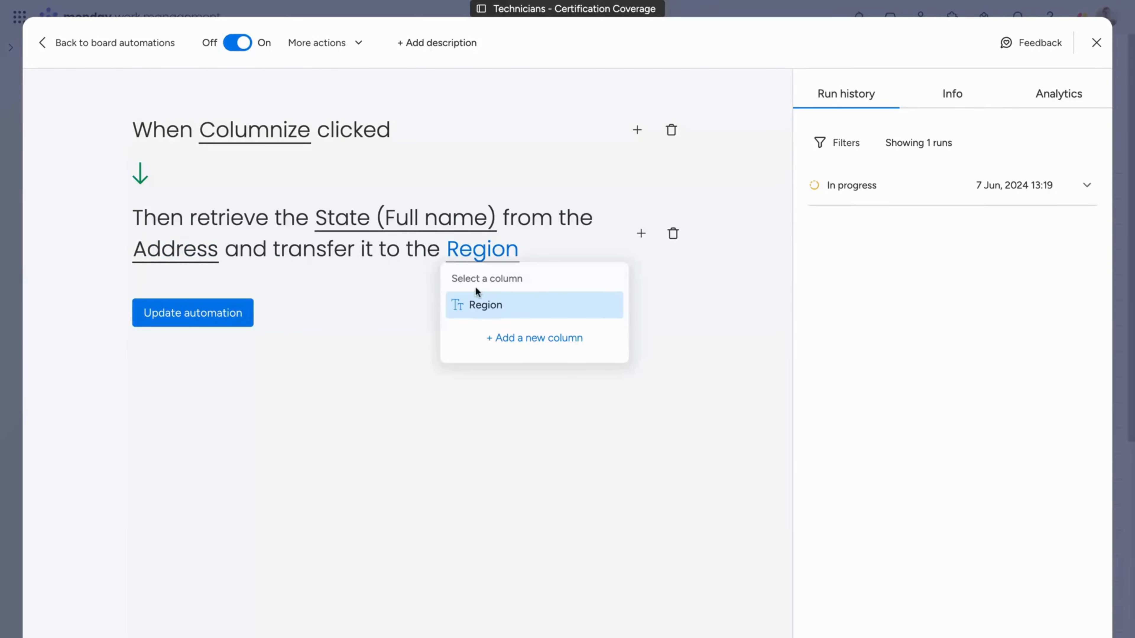
left_click(337, 408)
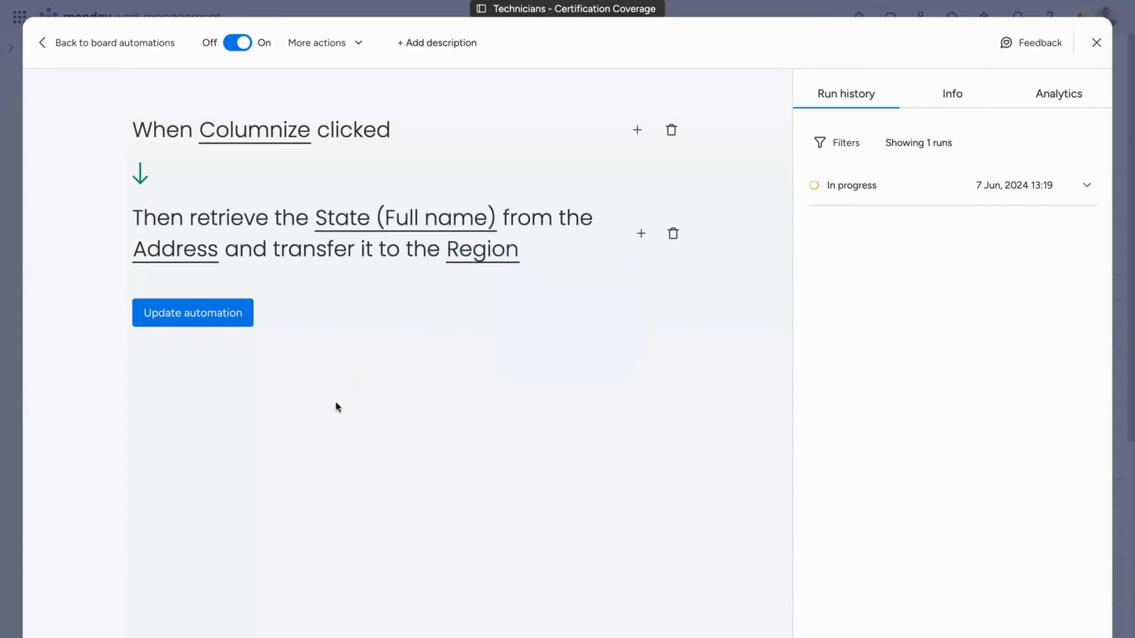
left_click(209, 320)
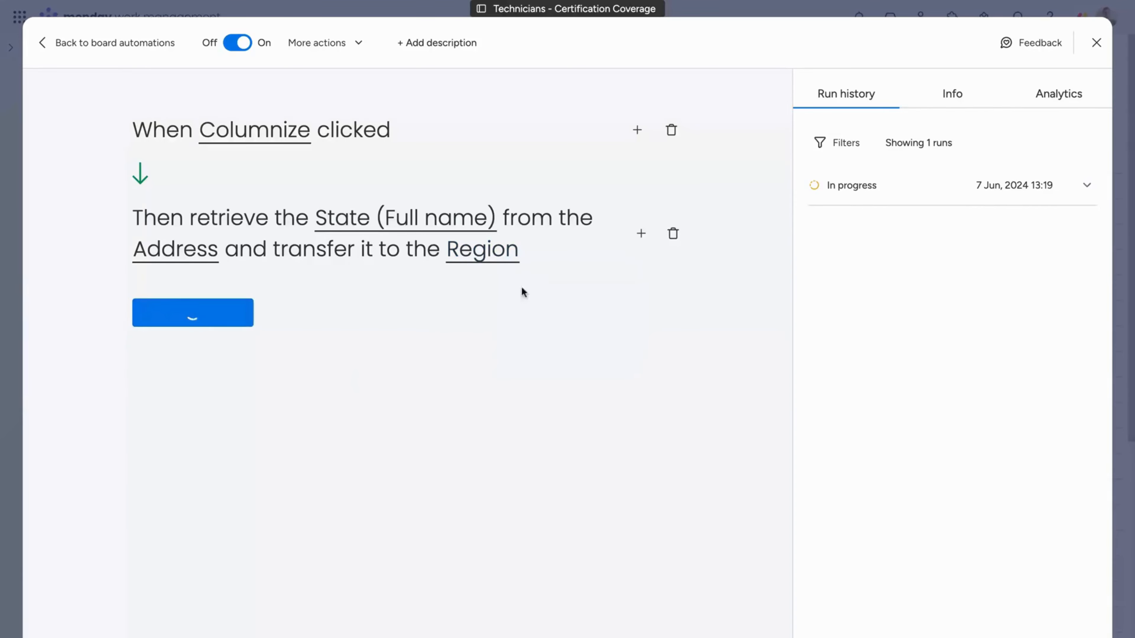
left_click(1089, 42)
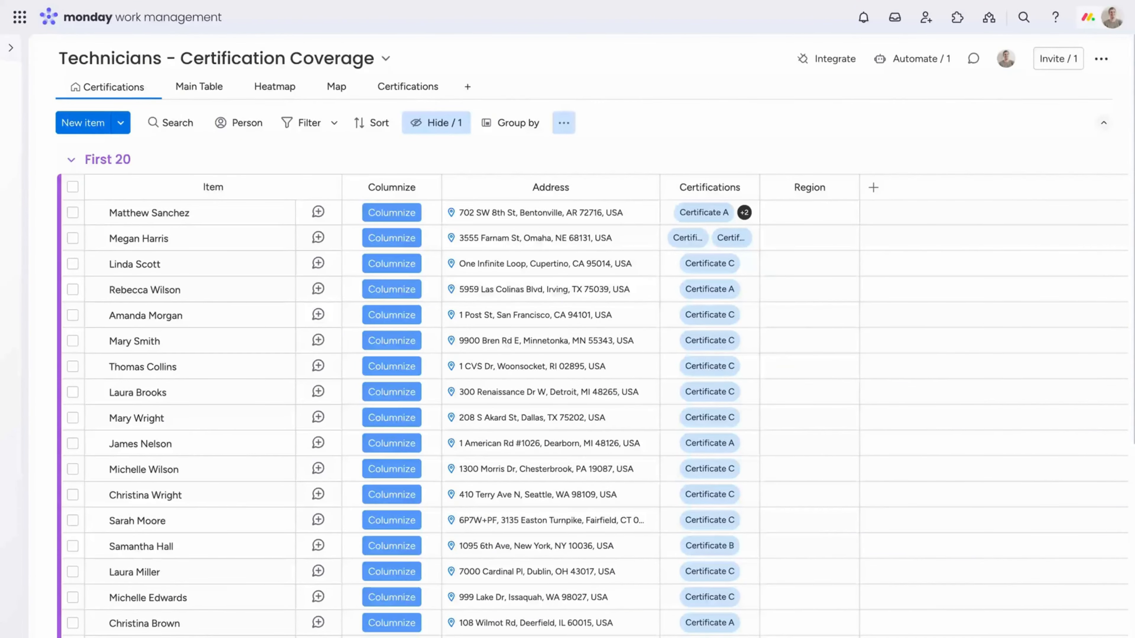
Run Columnize for the first technician and for all selected items in the First 20 group, and check the Region column
left_click(383, 218)
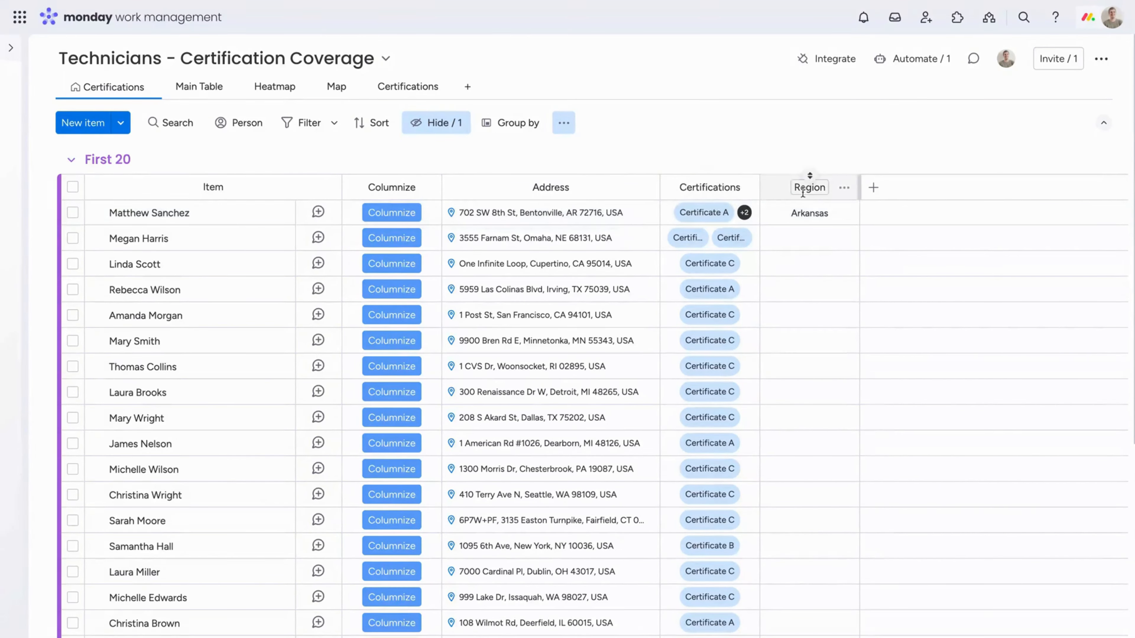
left_click(73, 187)
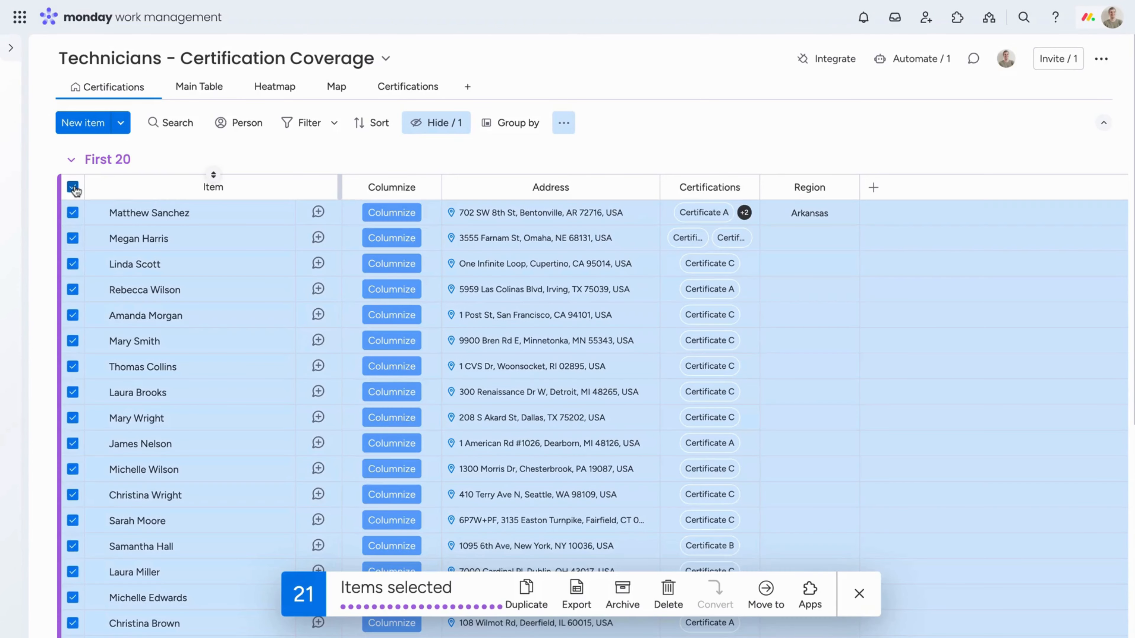
left_click(382, 264)
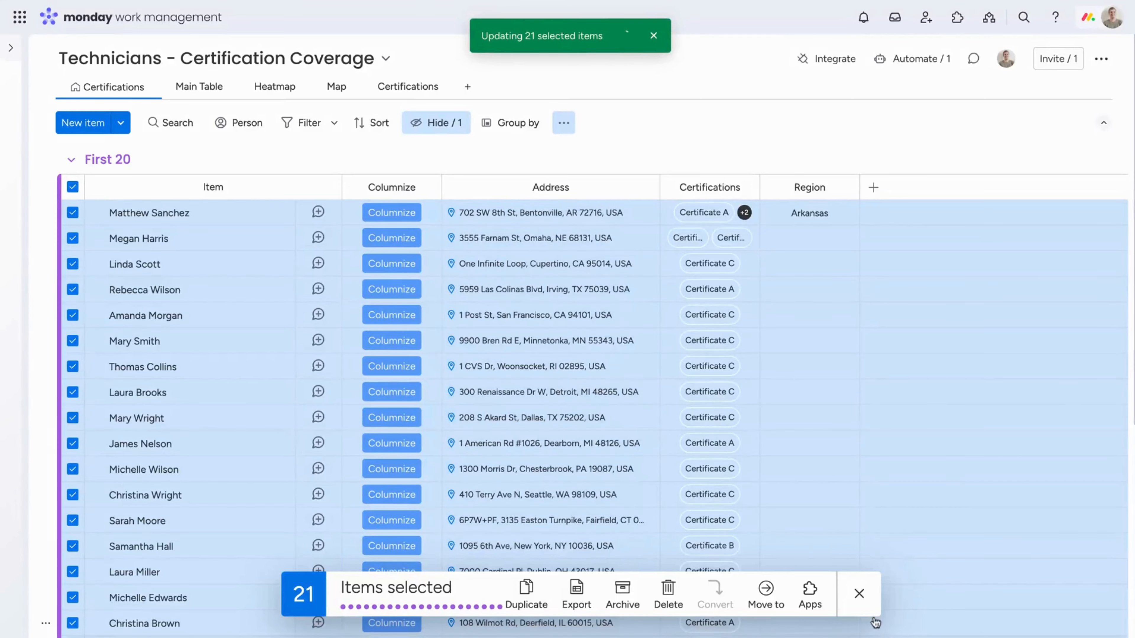
left_click(866, 597)
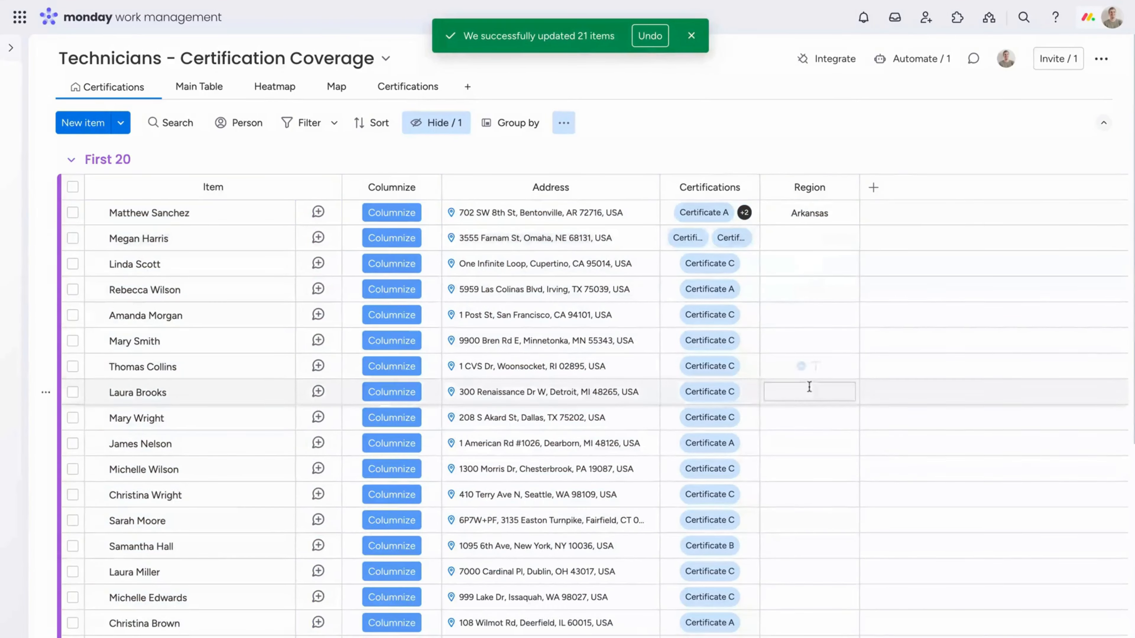
scroll(904, 342, "down", 2)
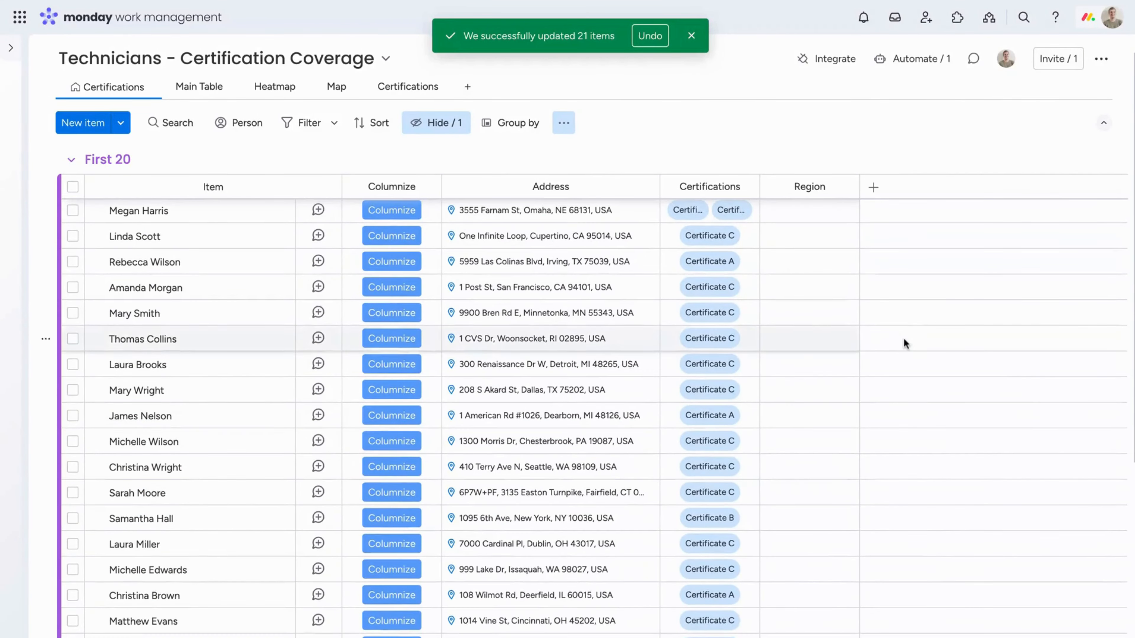
scroll(904, 342, "up", 2)
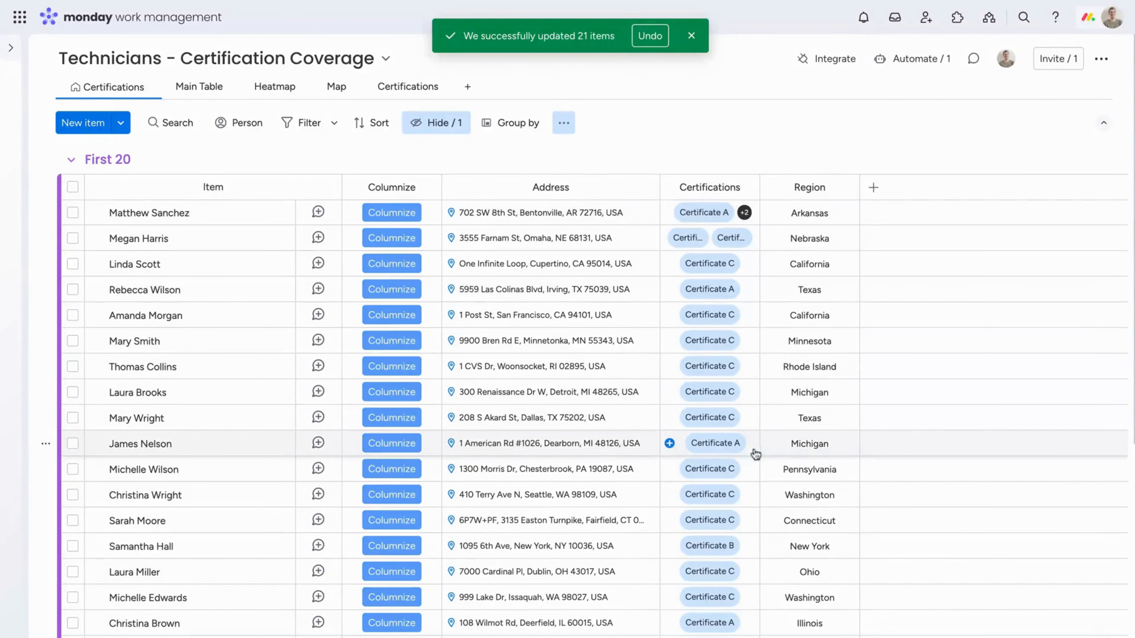
scroll(784, 451, "down", 1)
scroll(784, 451, "down", 2)
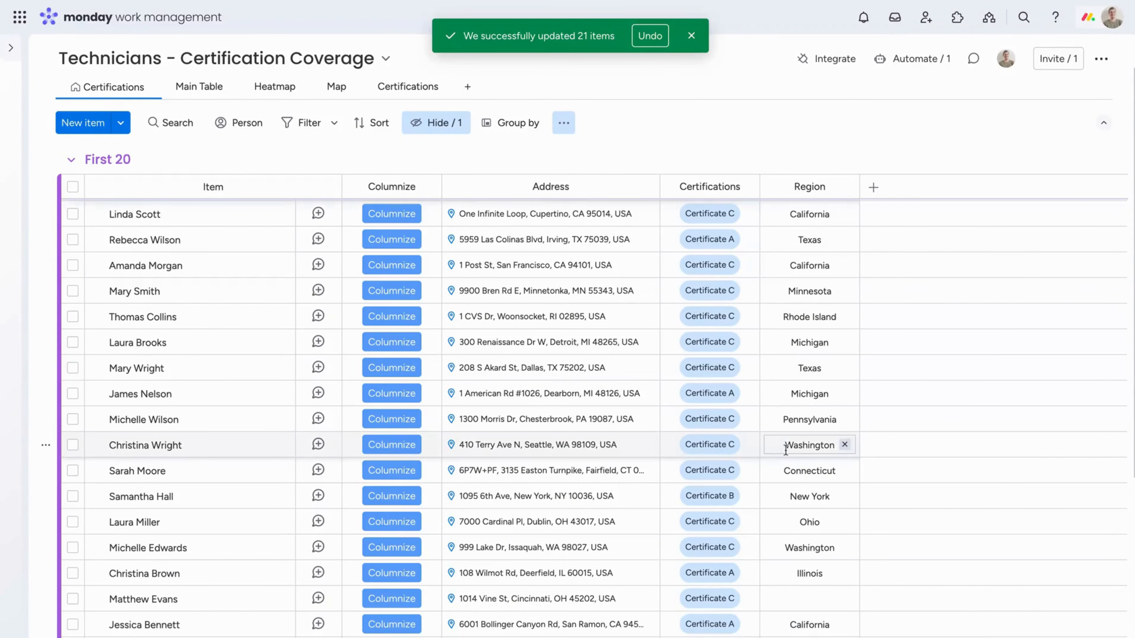
scroll(786, 447, "up", 3)
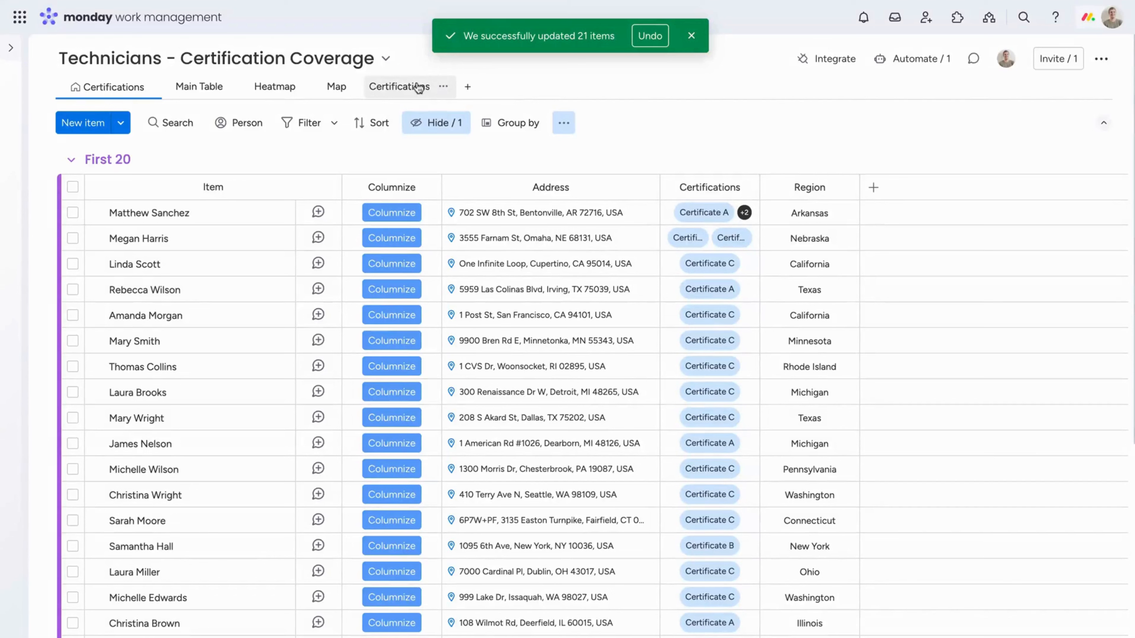
Examine the Technicians per Certification chart and the Certification A, B and C per Region charts in the Certifications dashboard view
left_click(396, 90)
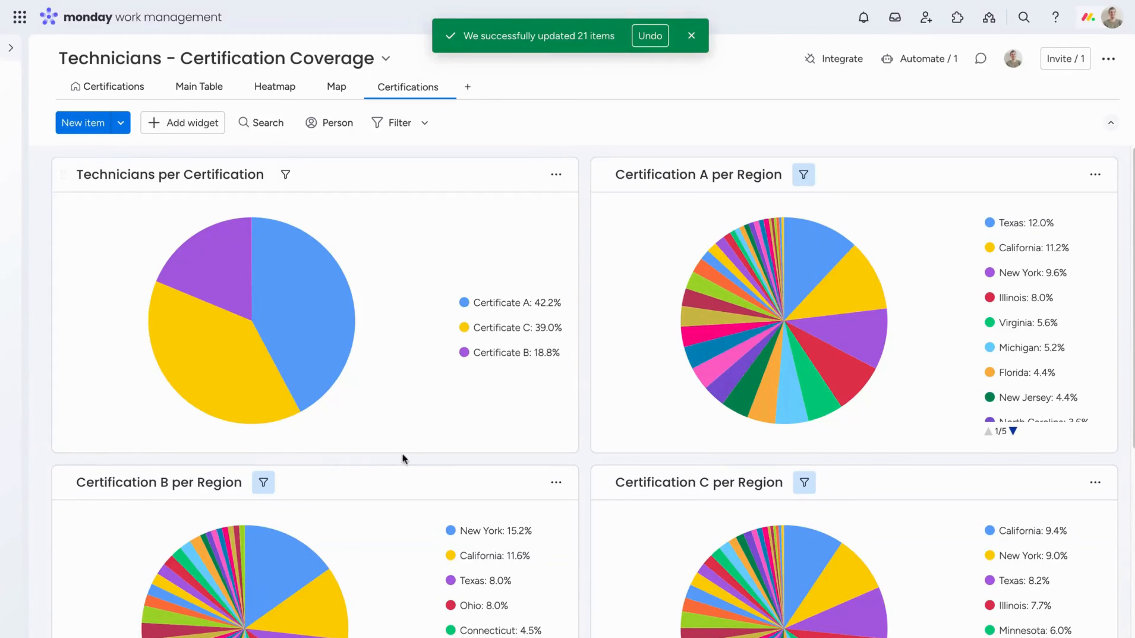
mouse_move(300, 305)
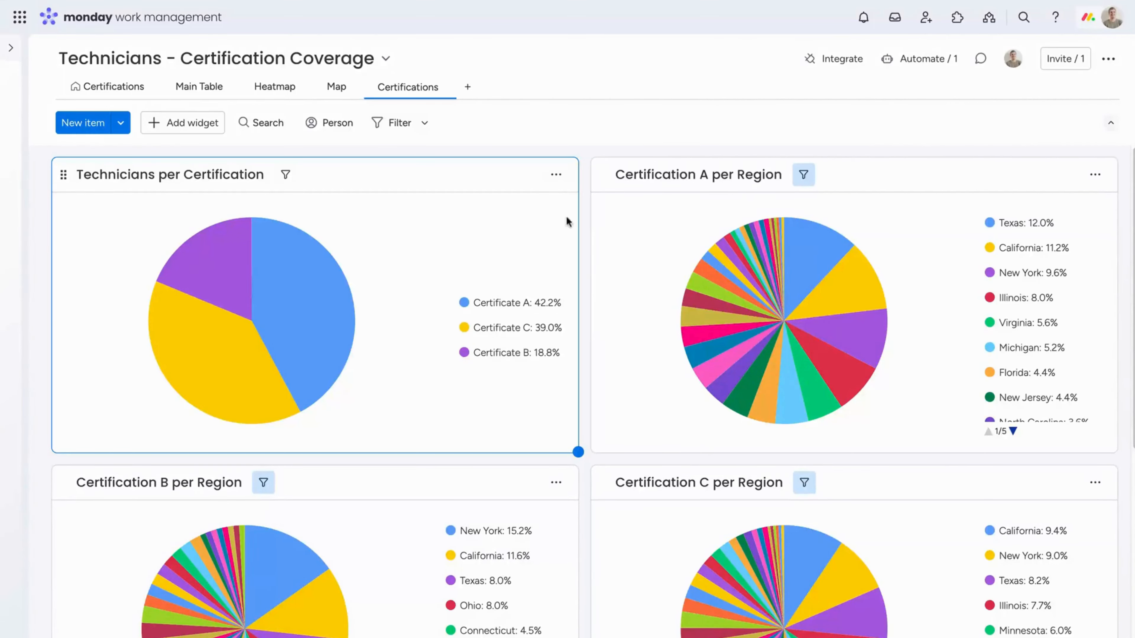
scroll(638, 222, "down", 1)
scroll(639, 222, "up", 1)
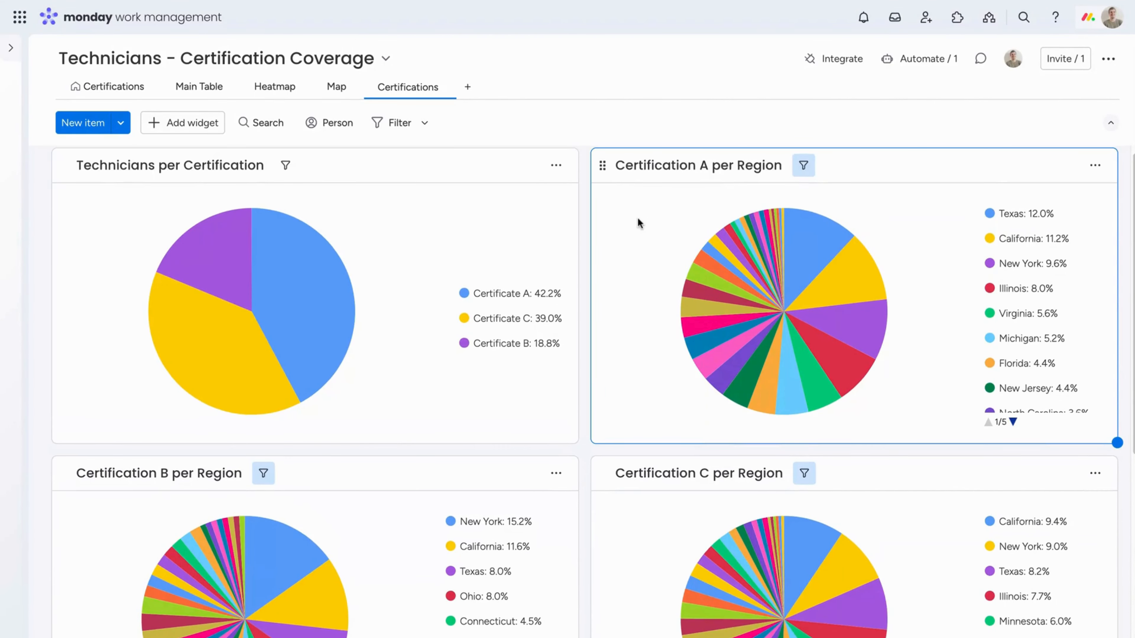
scroll(638, 223, "down", 1)
scroll(621, 199, "up", 1)
mouse_move(794, 226)
scroll(629, 269, "down", 3)
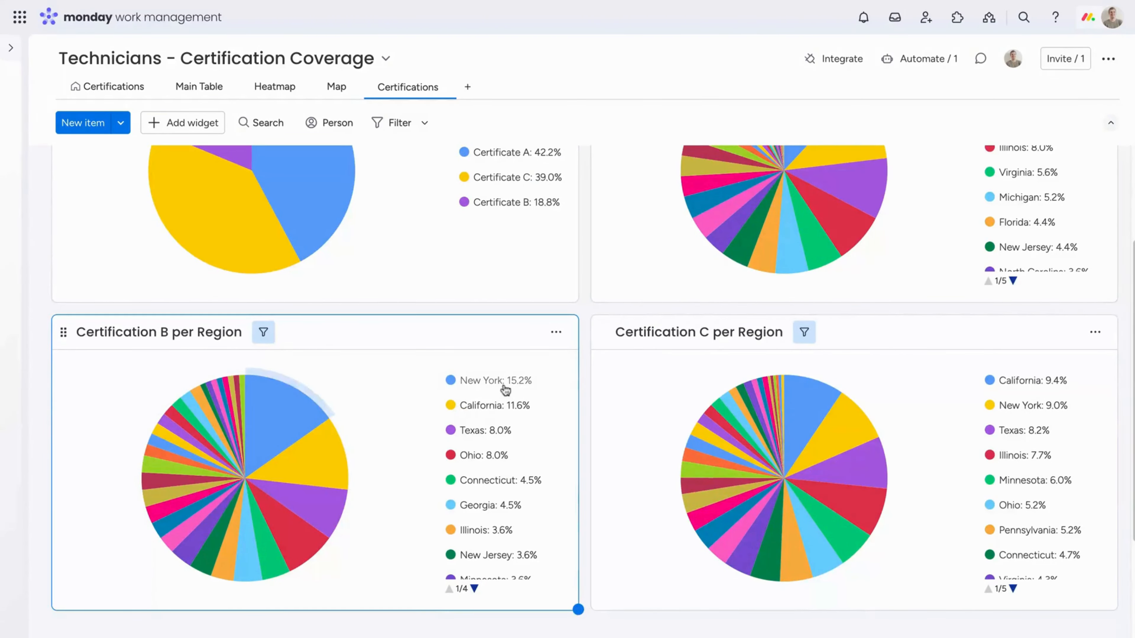
mouse_move(288, 430)
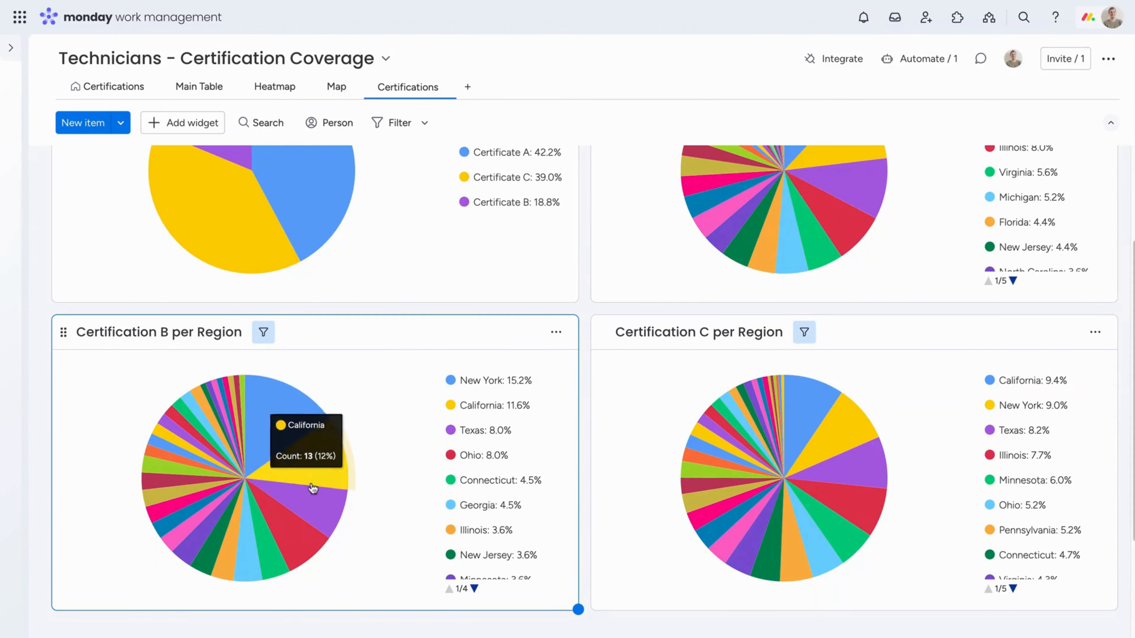
mouse_move(330, 503)
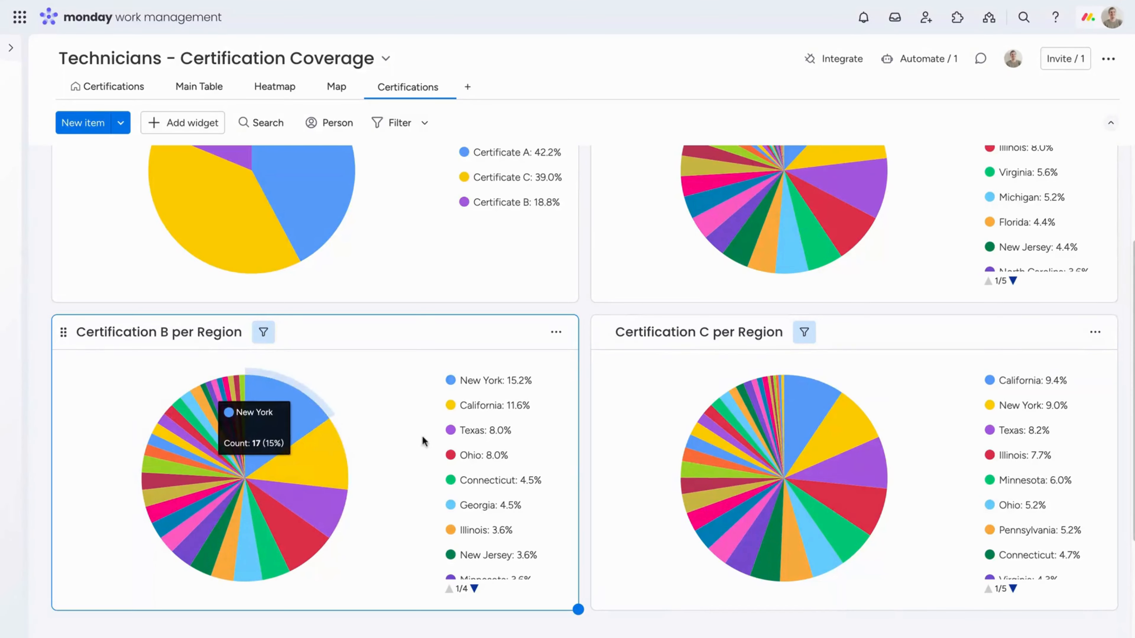
scroll(397, 490, "down", 1)
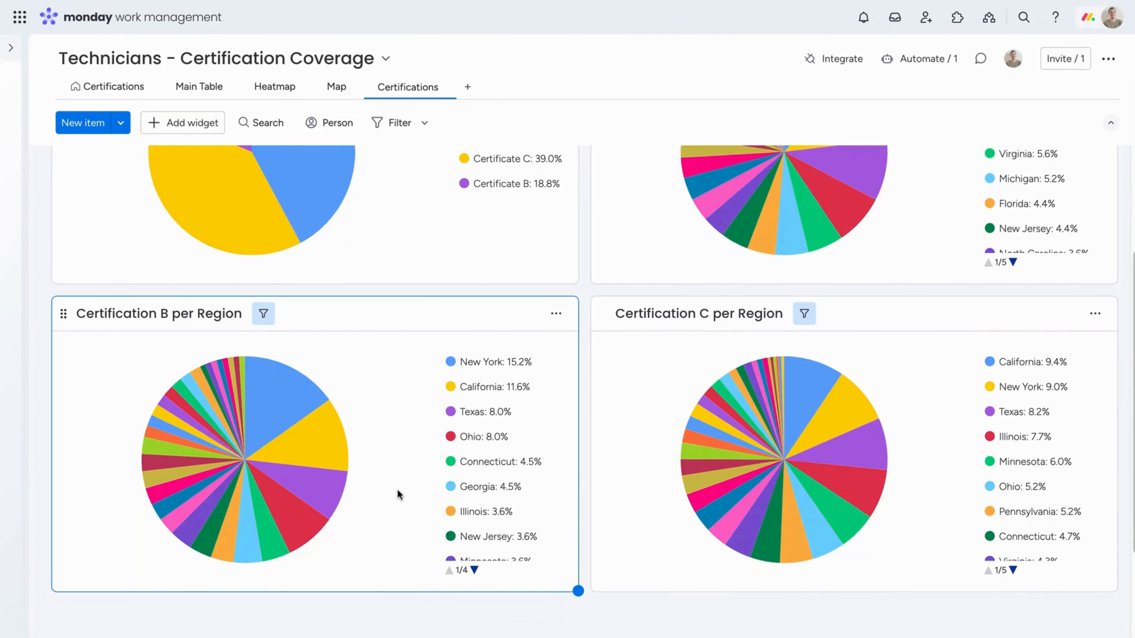
scroll(397, 488, "up", 3)
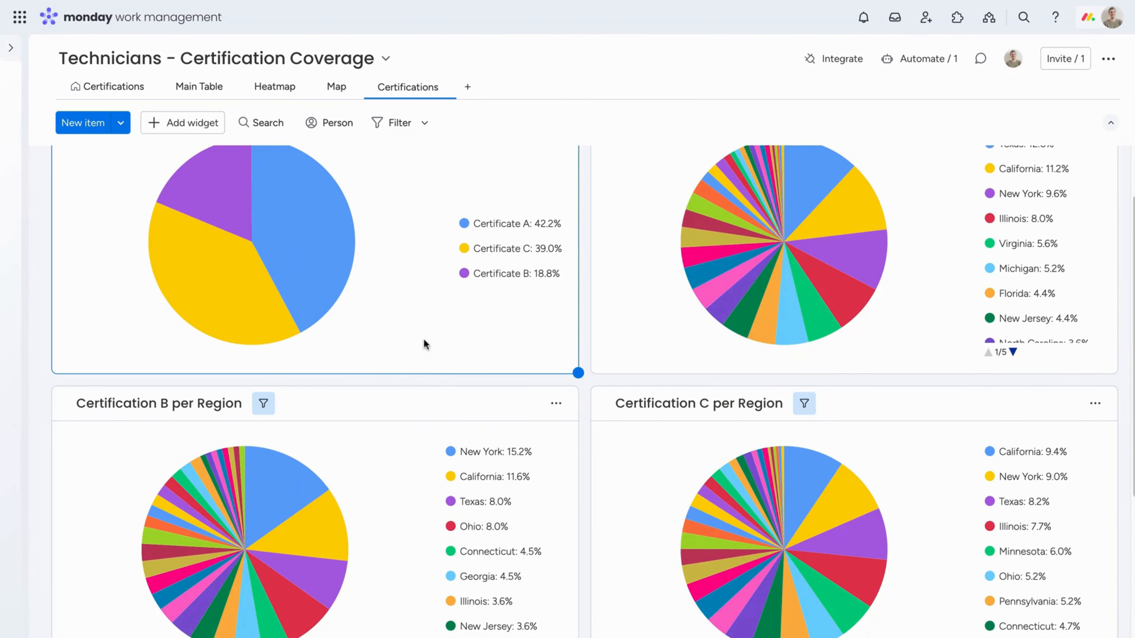
scroll(424, 341, "up", 2)
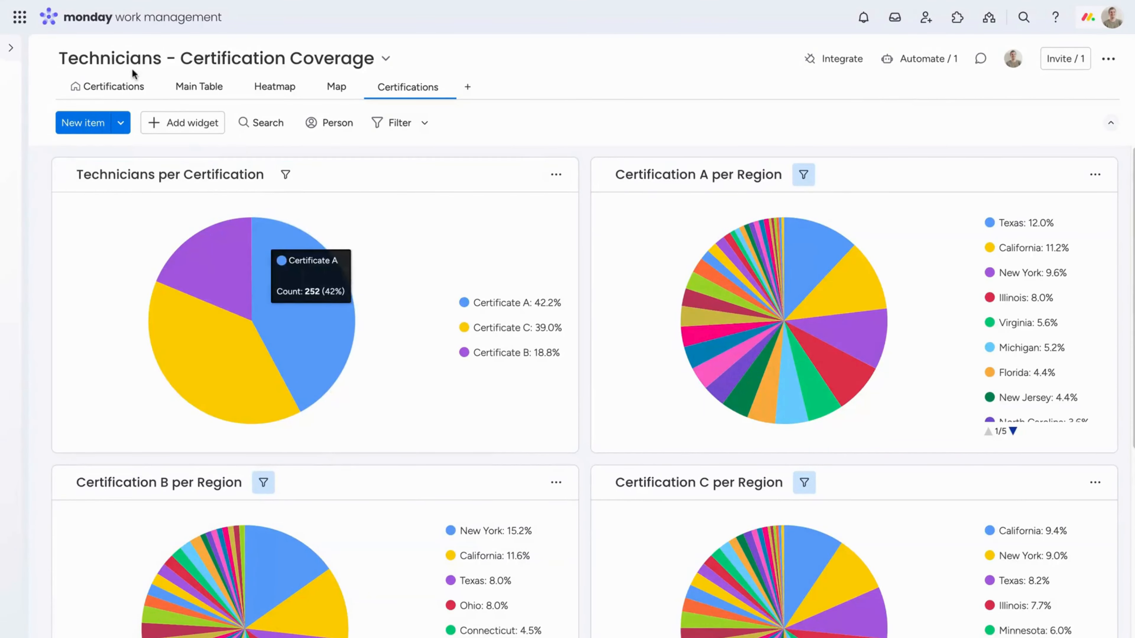
Filter the Certifications table view with an advanced filter where Region is Texas
left_click(123, 87)
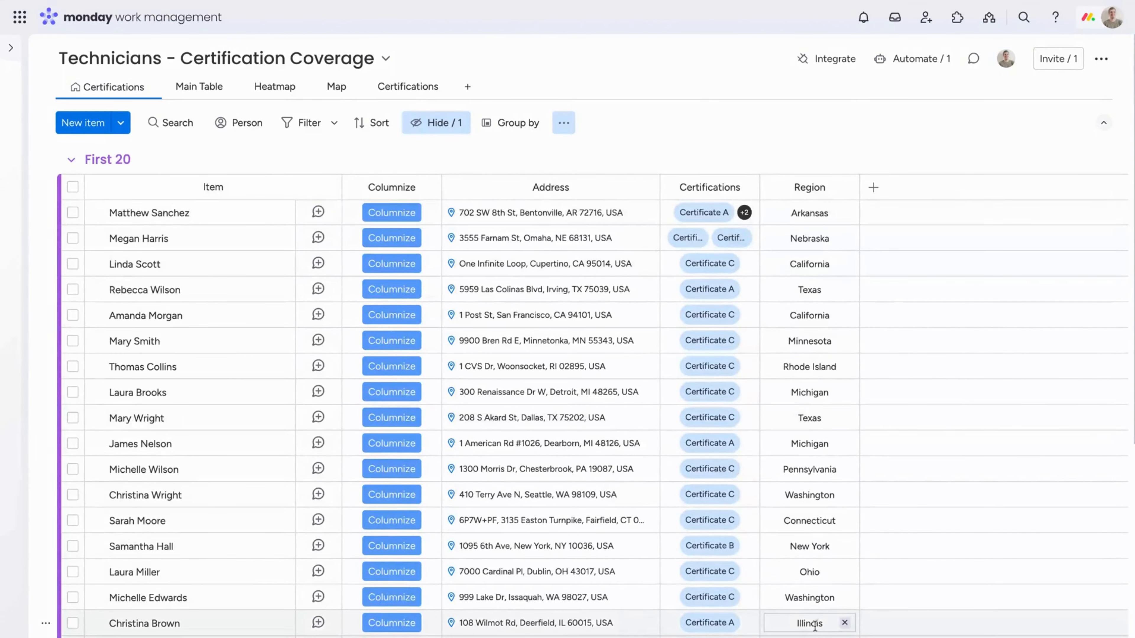
left_click(300, 122)
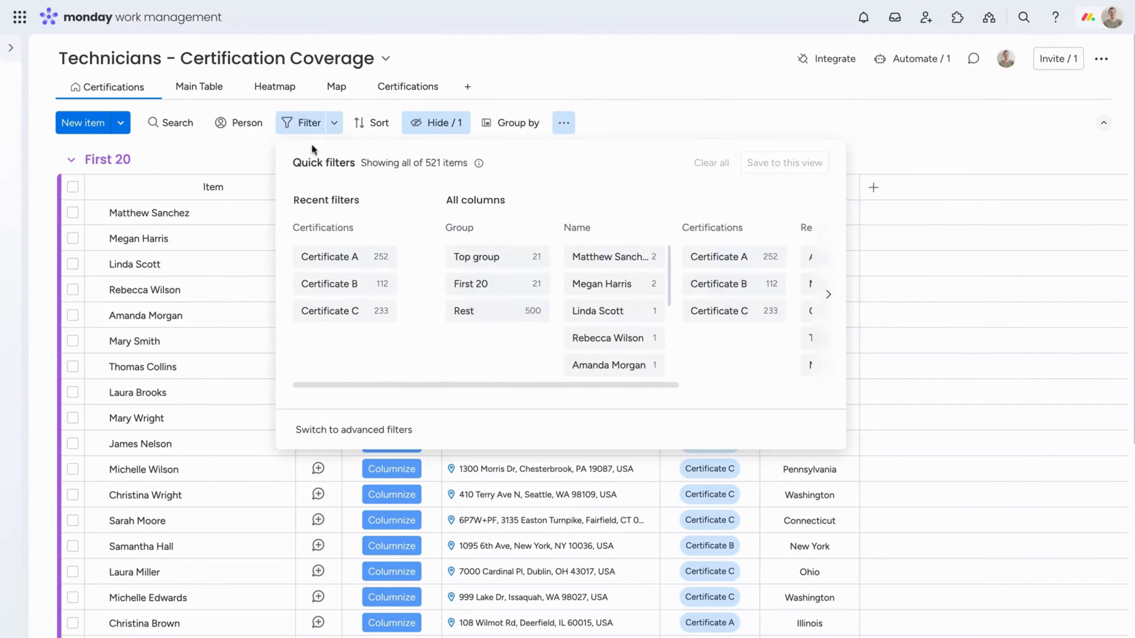
left_click(377, 432)
left_click(391, 216)
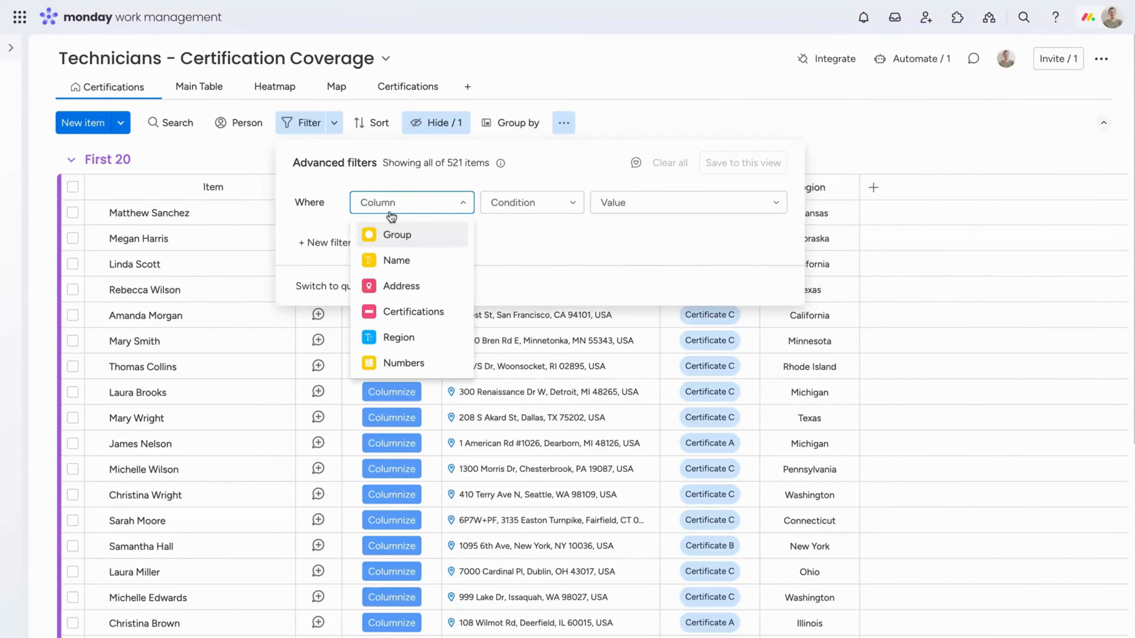
left_click(396, 337)
left_click(522, 204)
left_click(506, 297)
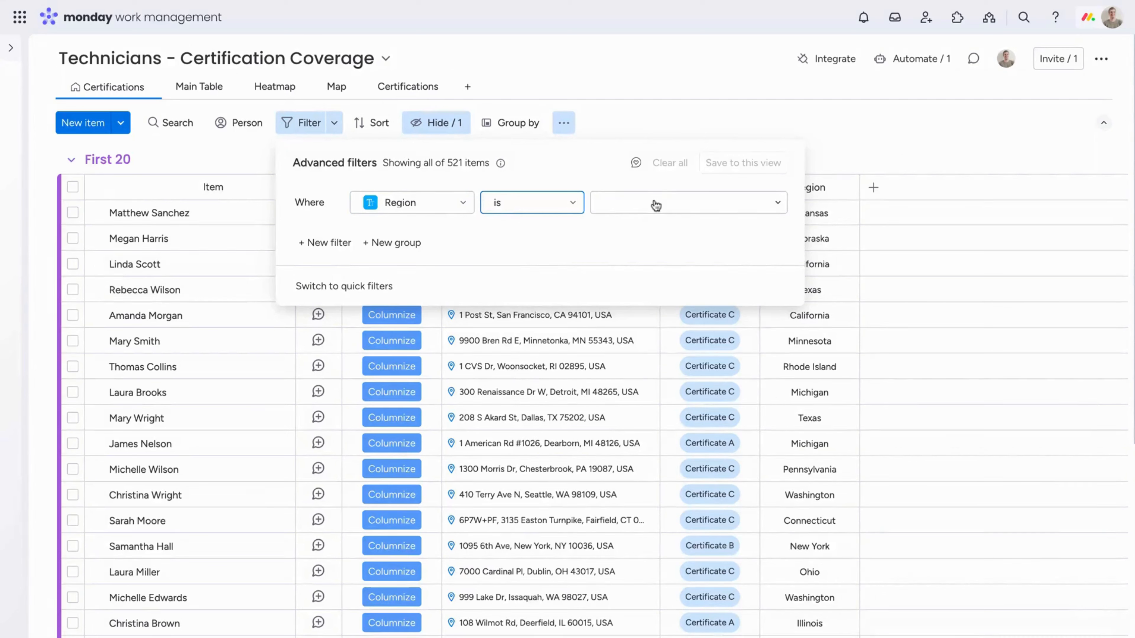
left_click(653, 204)
left_click(701, 315)
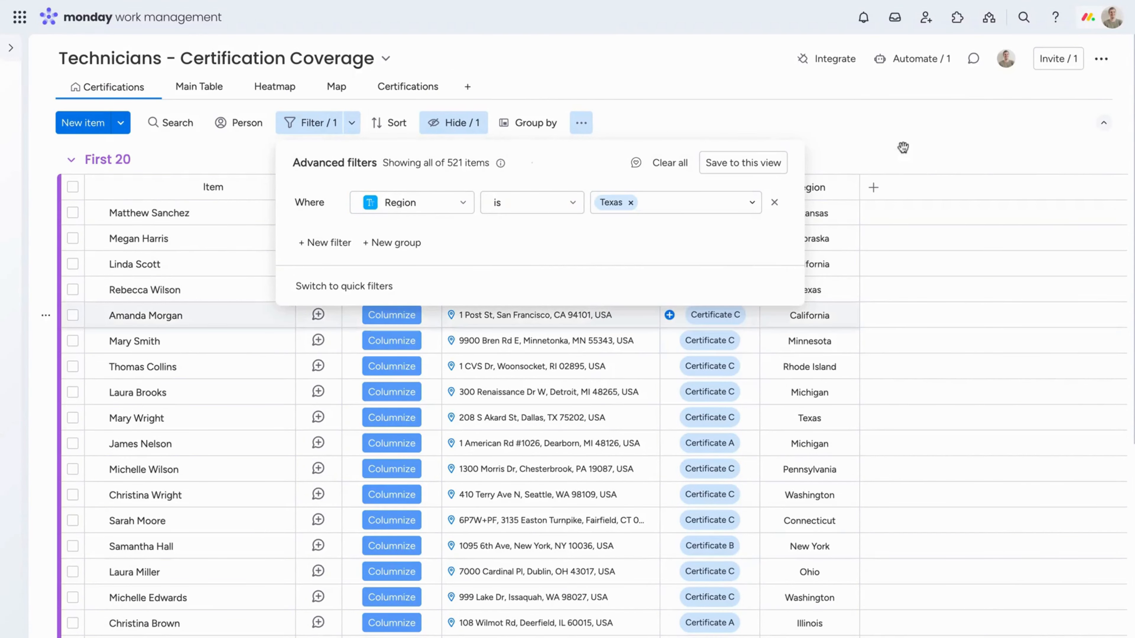
left_click(914, 130)
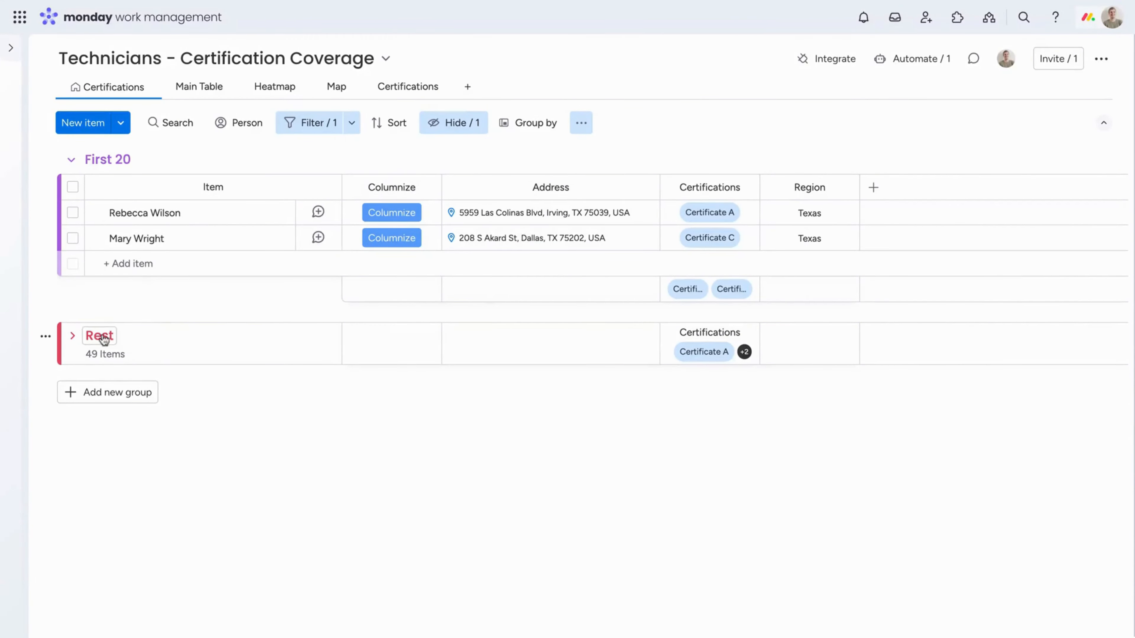
Expand the Rest group and look through the certifications of its Texas technicians
left_click(75, 333)
scroll(431, 426, "down", 15)
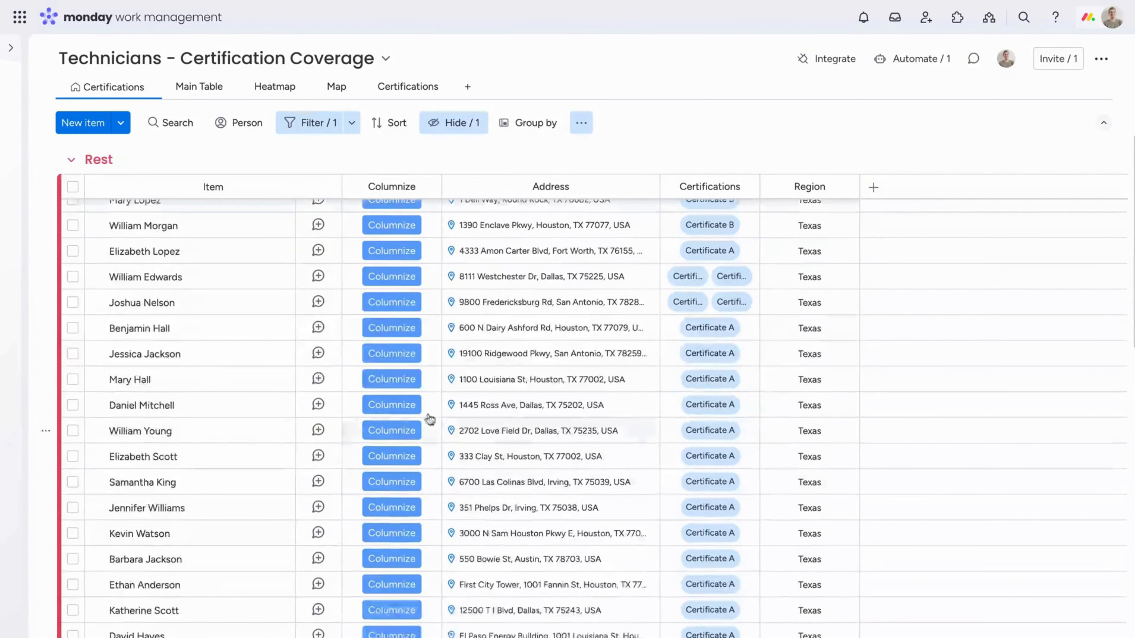
scroll(594, 494, "down", 3)
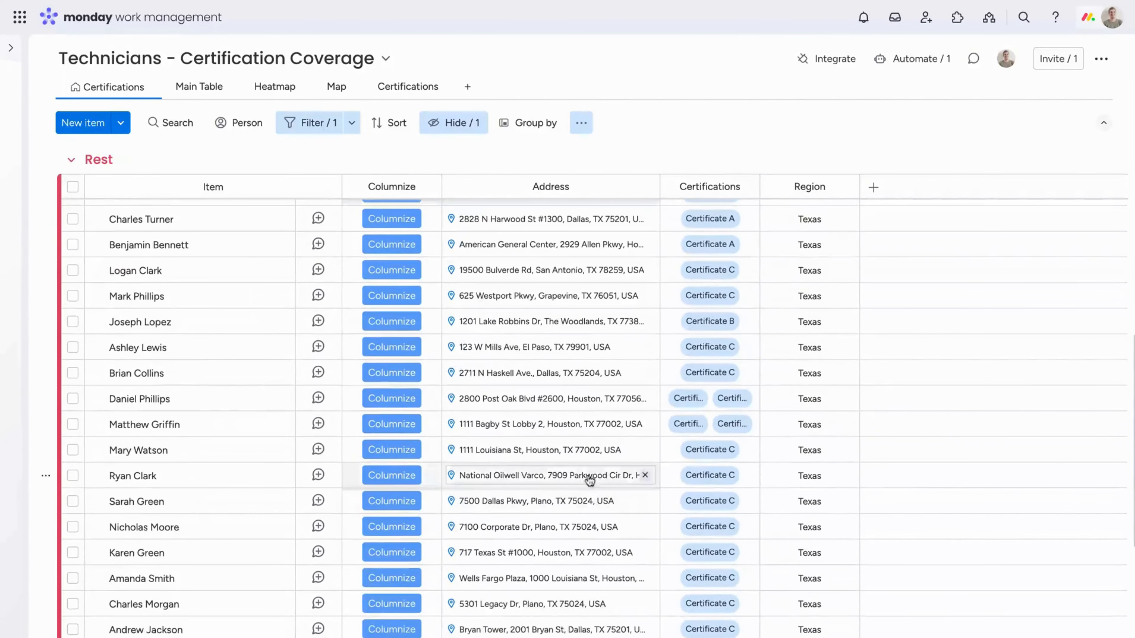
Add a quick filter for Certificate B in the Certifications column on top of the Texas region filter
left_click(309, 123)
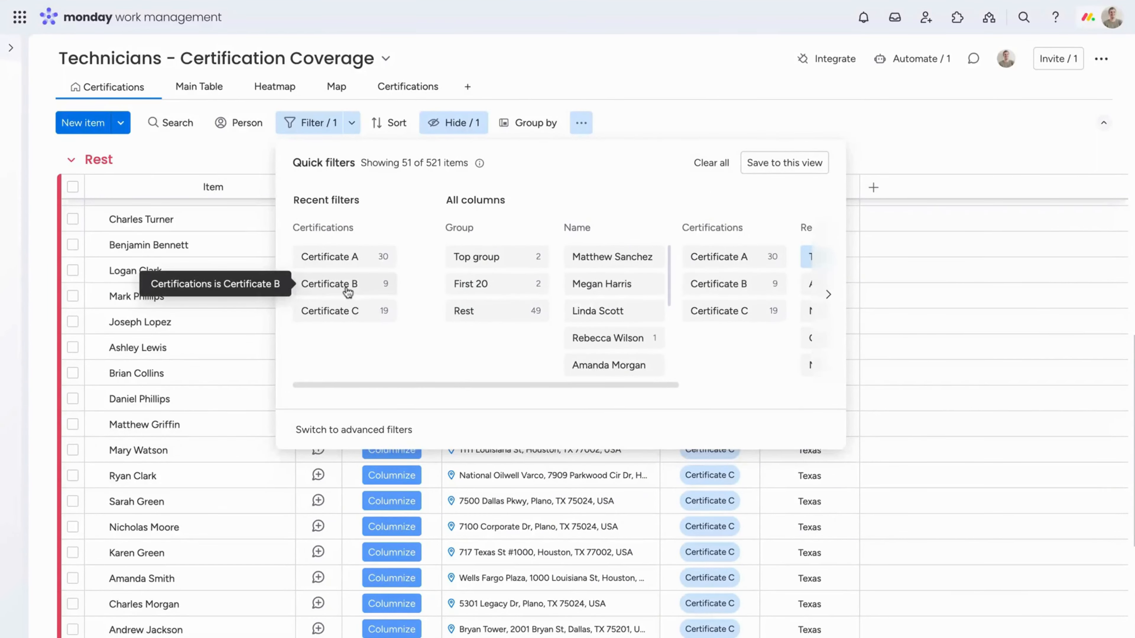
left_click(348, 286)
left_click(831, 96)
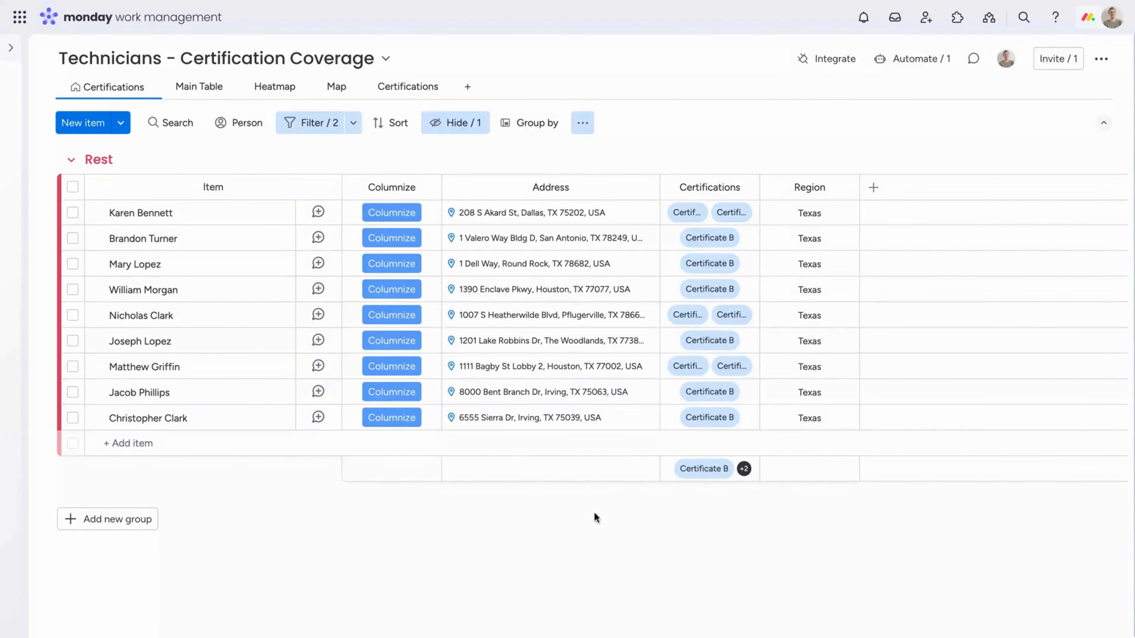
Switch to the advanced filters and remove the Certificate B value from the Certifications condition
left_click(318, 122)
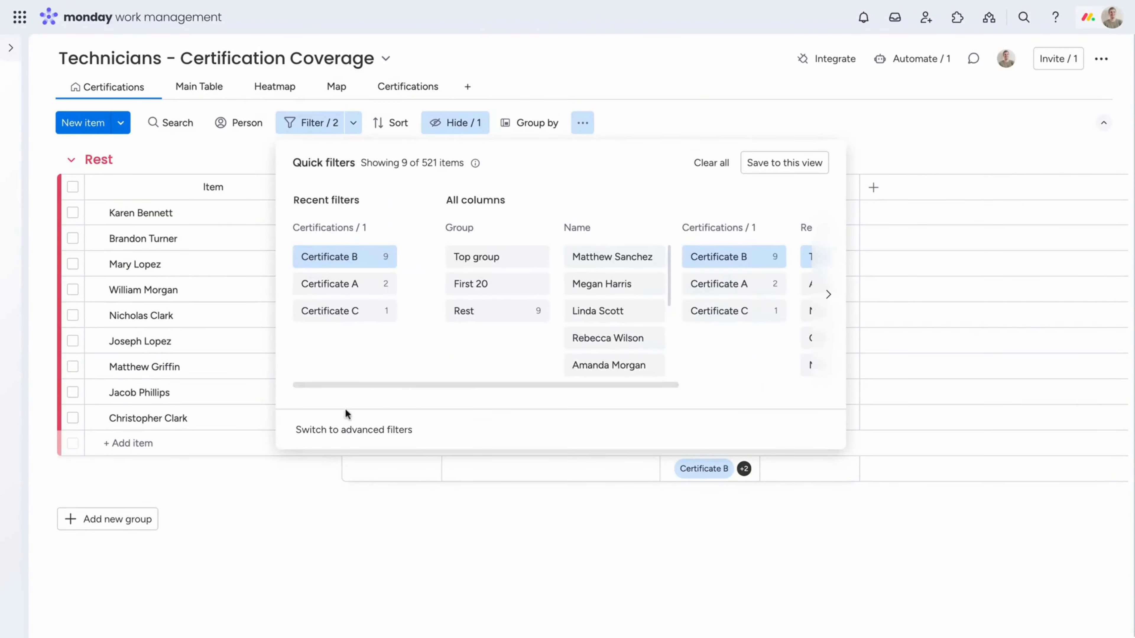
left_click(385, 428)
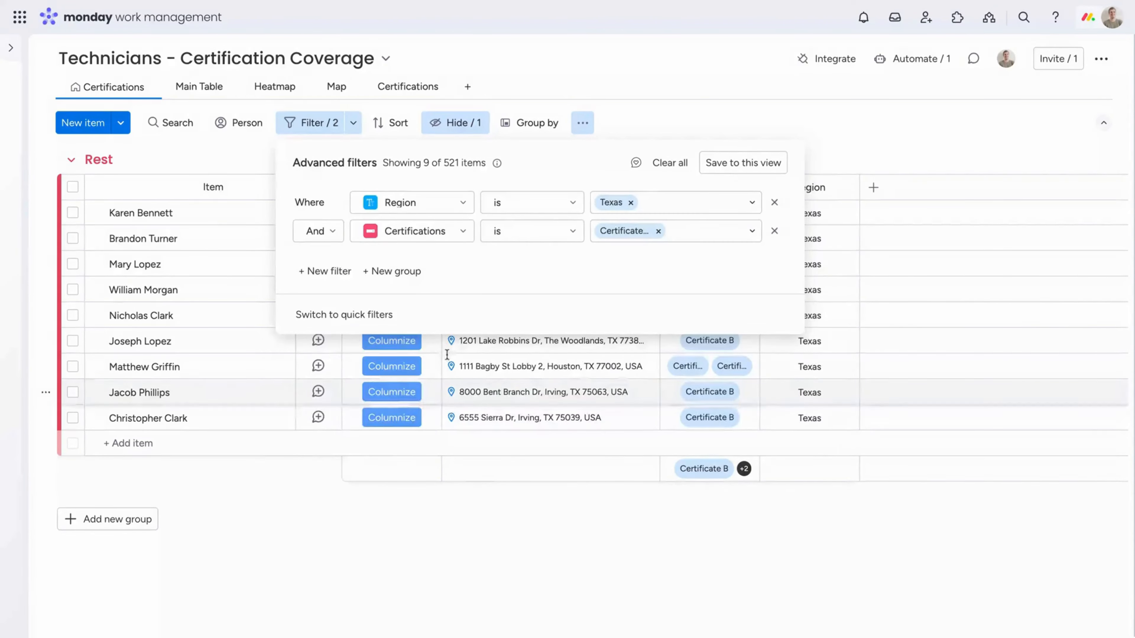
left_click(450, 240)
left_click(451, 240)
left_click(658, 231)
left_click(661, 233)
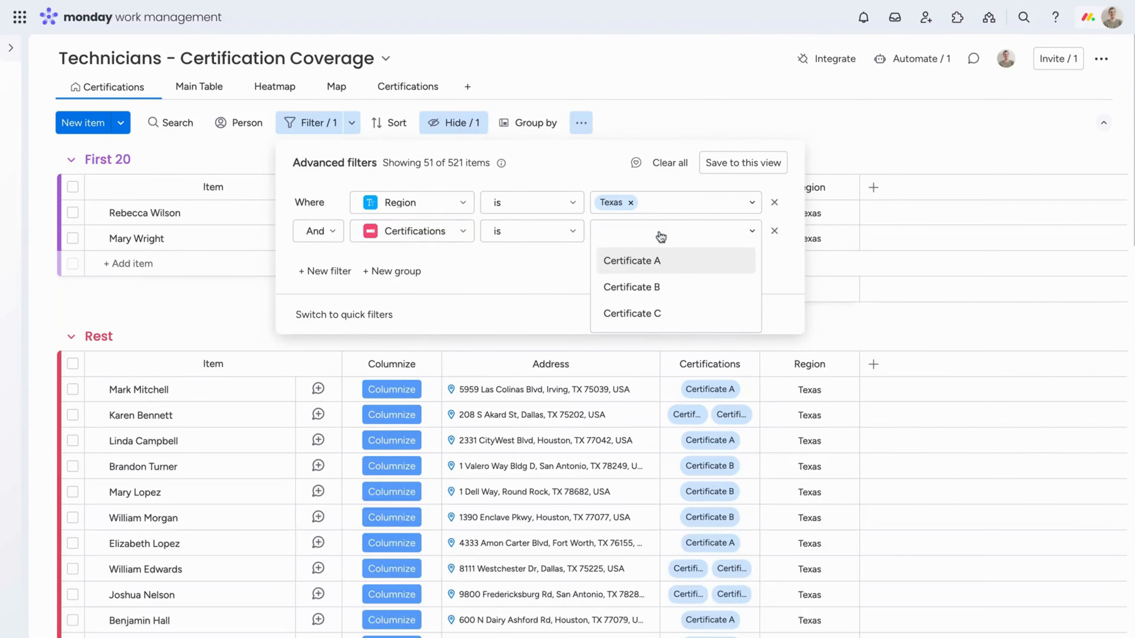
Set the Certifications condition to is not Certificate B and look through the filtered technicians
left_click(564, 241)
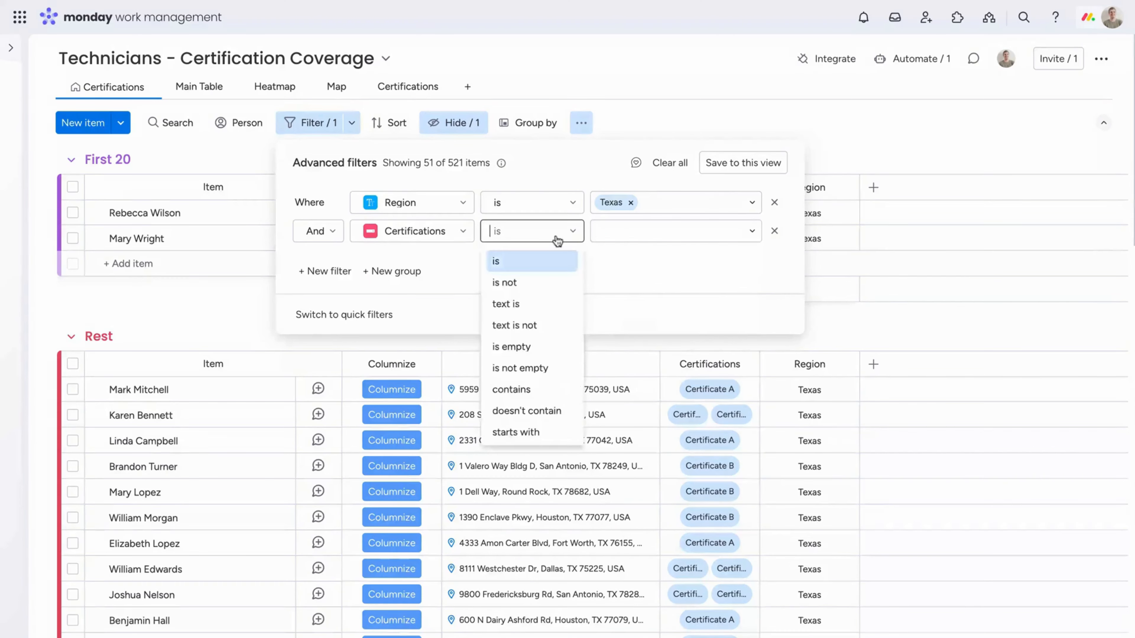
left_click(539, 284)
left_click(677, 258)
left_click(841, 130)
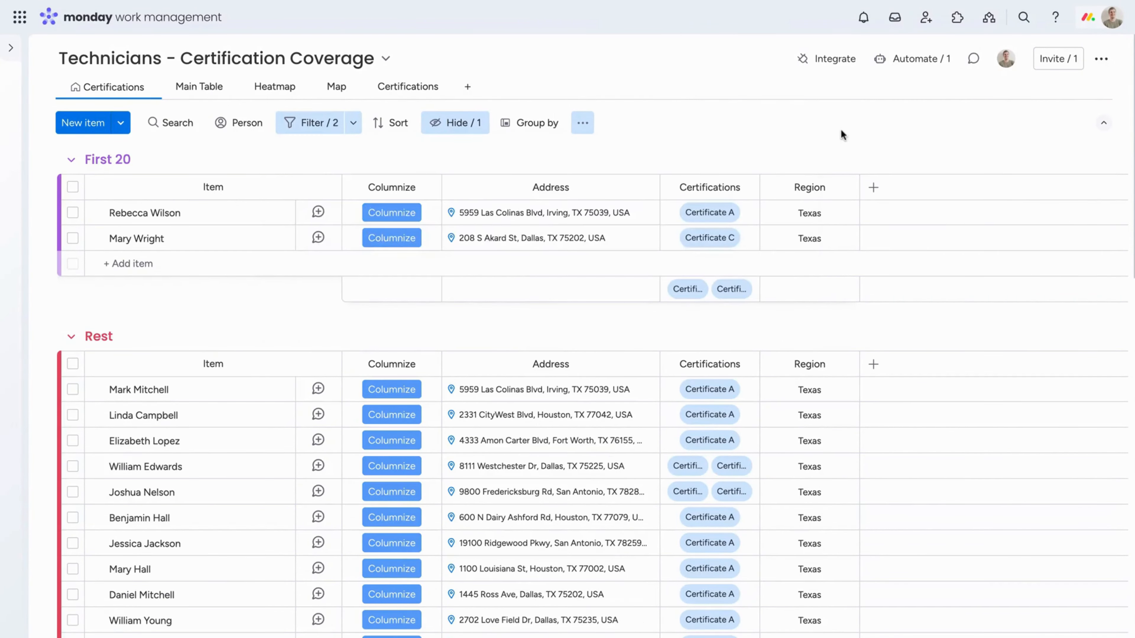
scroll(645, 463, "down", 10)
scroll(645, 463, "up", 10)
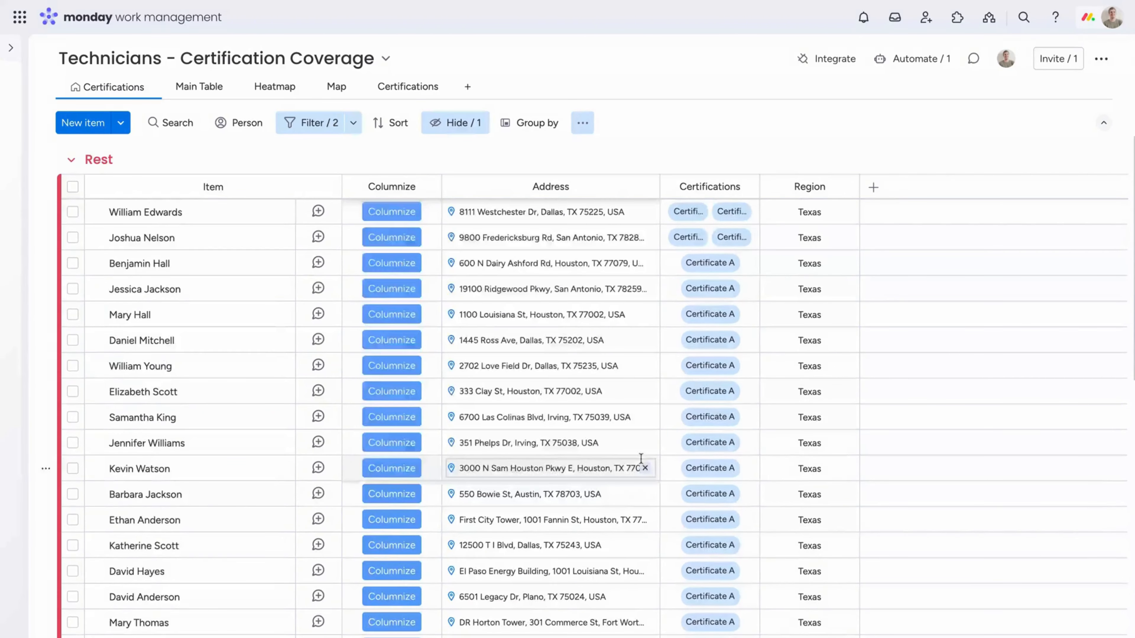